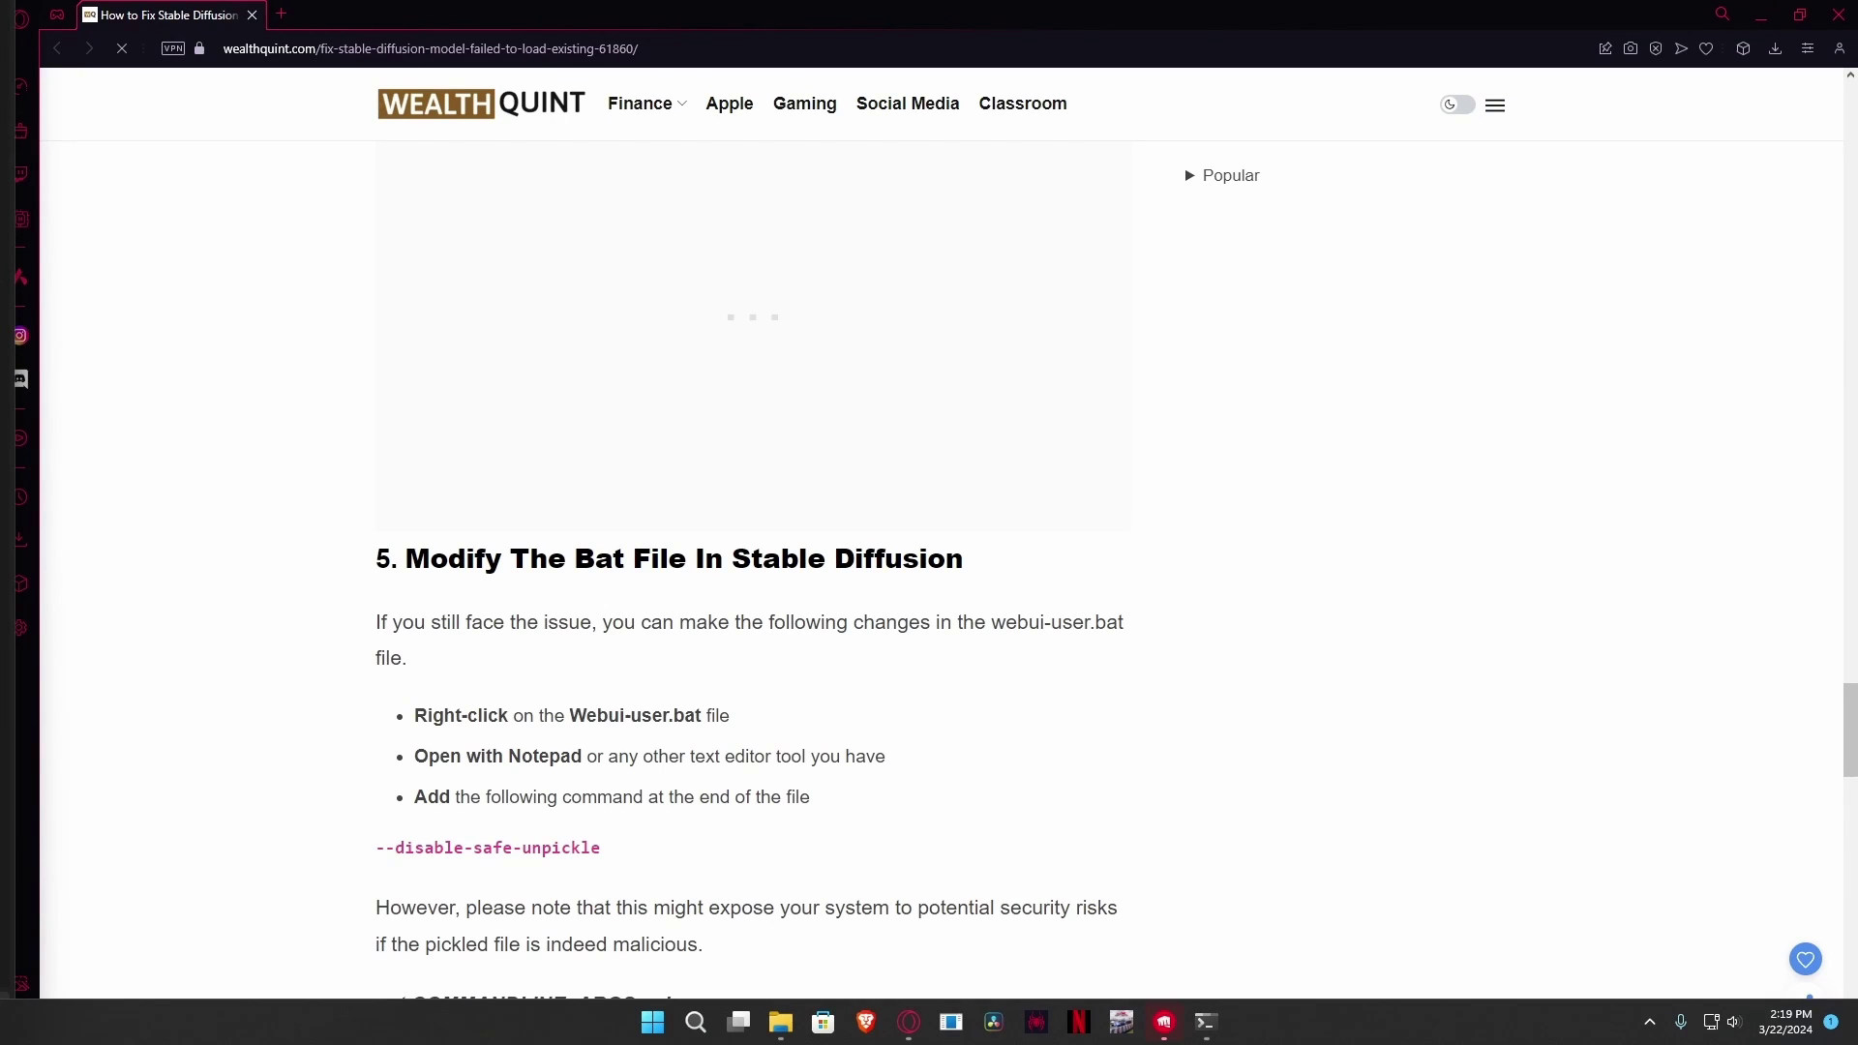
Scroll up and down through the WealthQuint article to review the listed fixes.
scroll(999, 385, "up", 20)
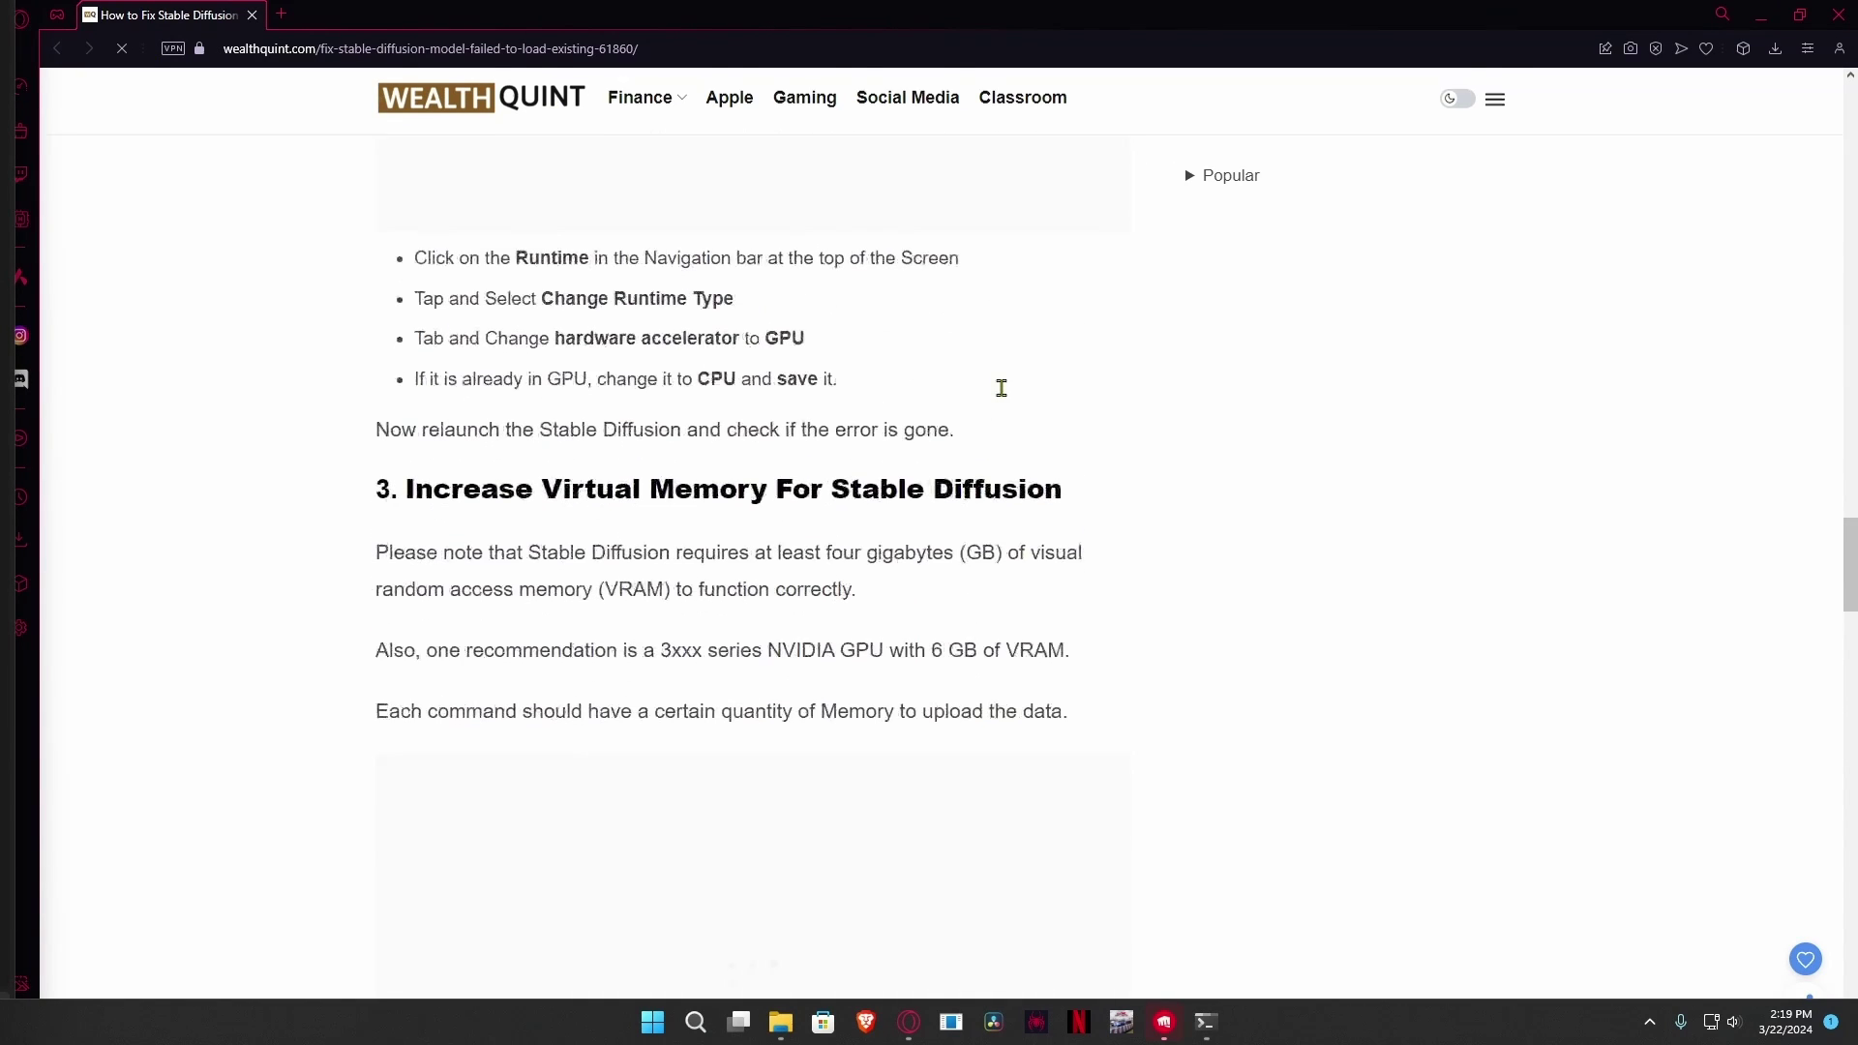
scroll(1103, 428, "down", 20)
scroll(1076, 423, "up", 13)
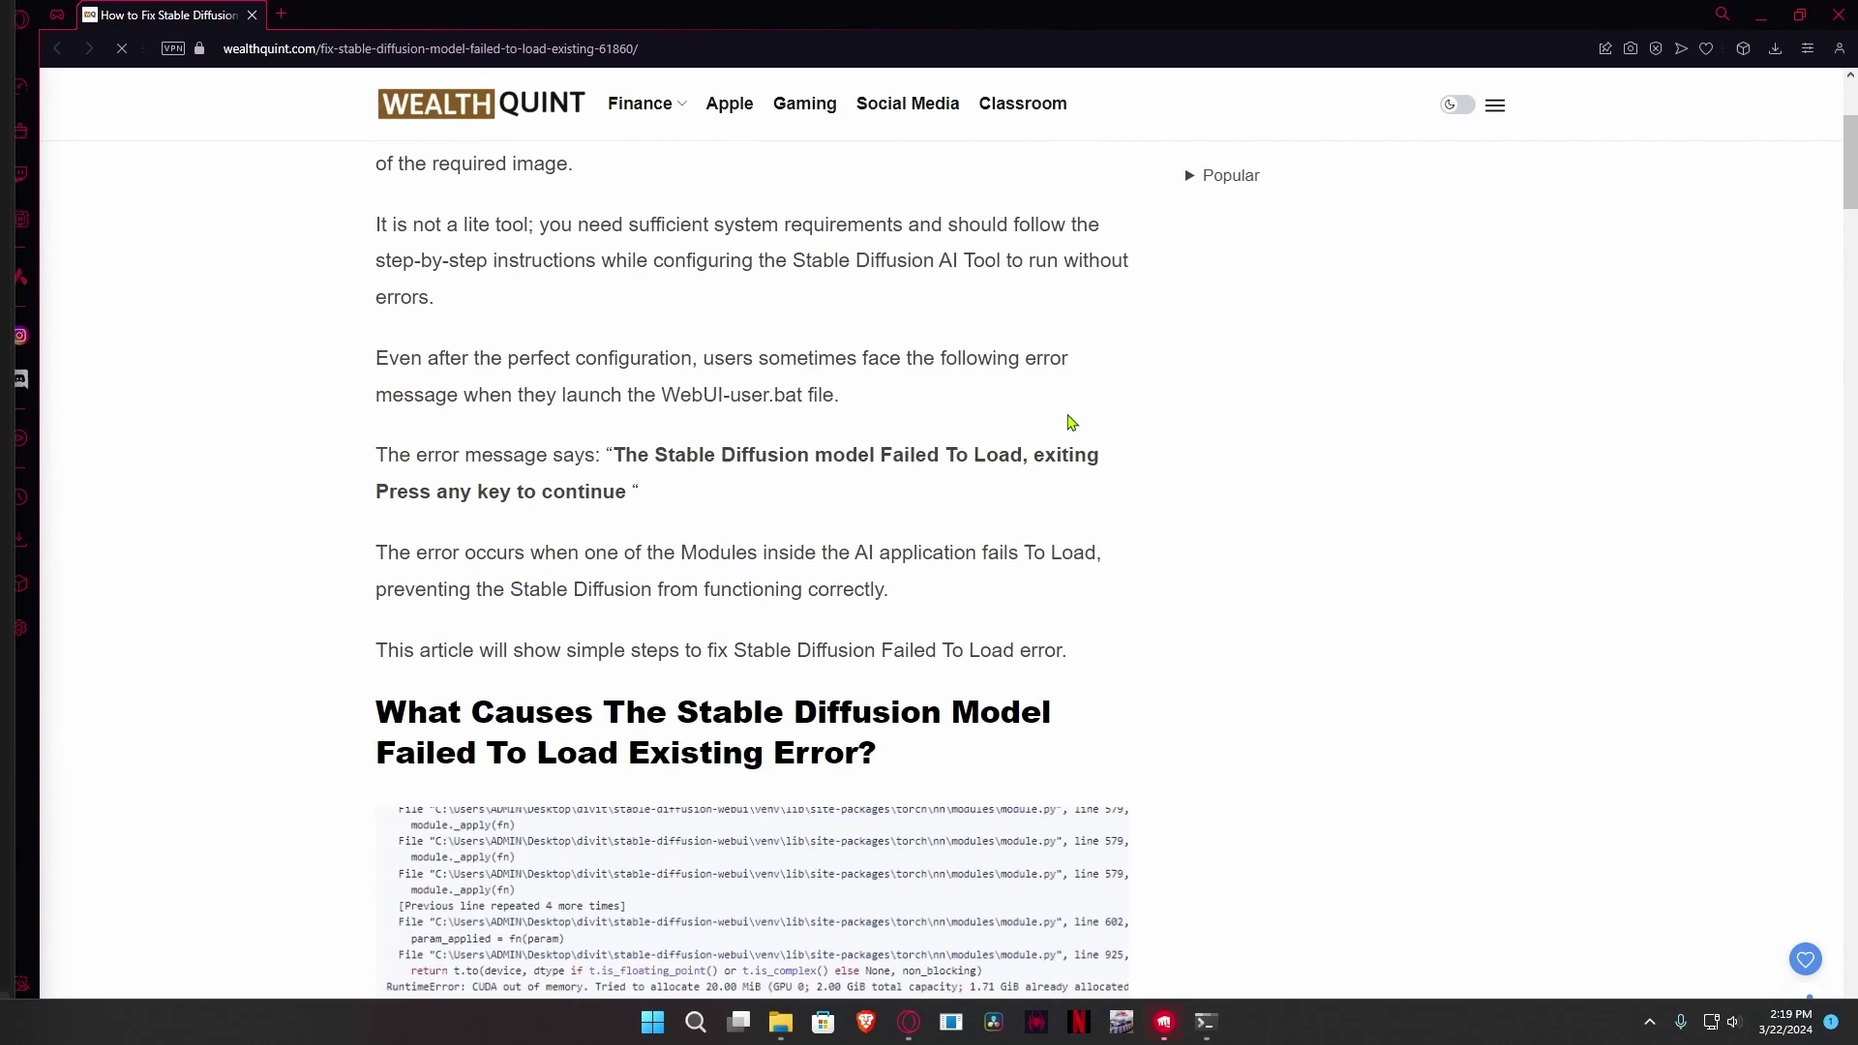
scroll(1072, 423, "up", 3)
scroll(1069, 423, "down", 7)
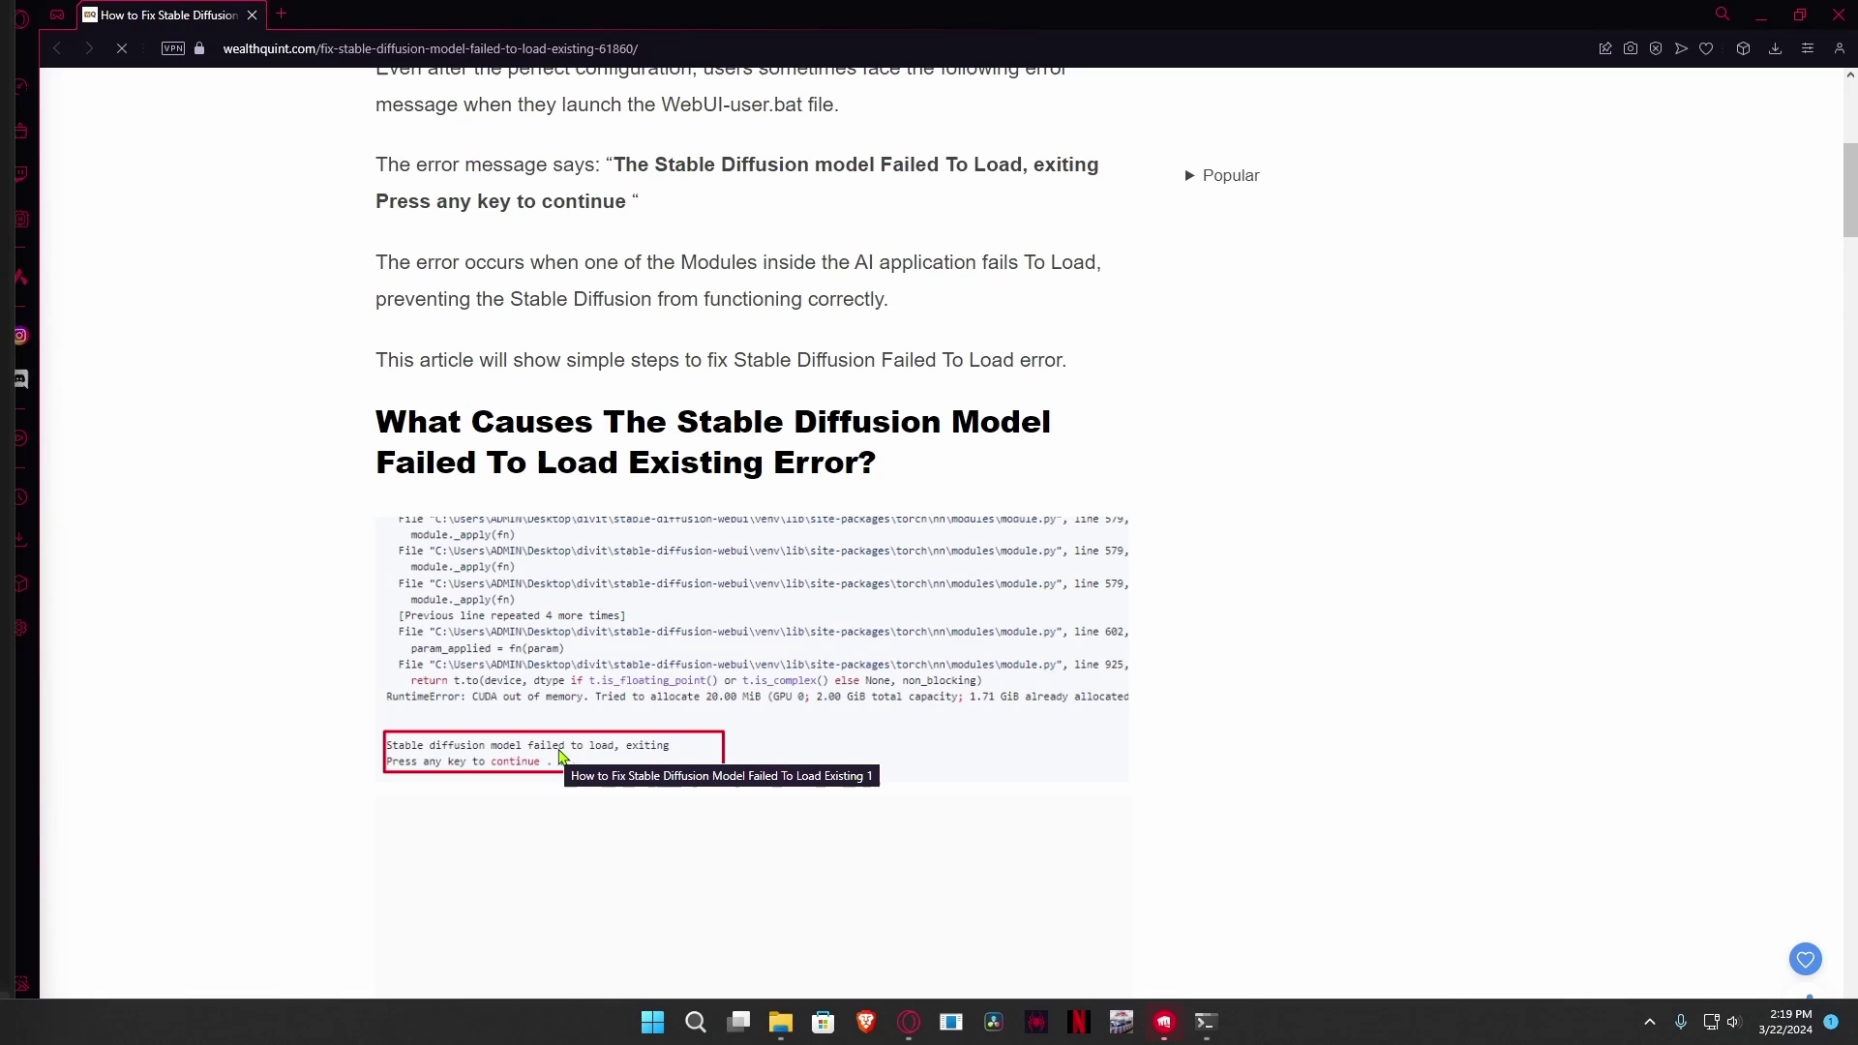
scroll(427, 693, "down", 1)
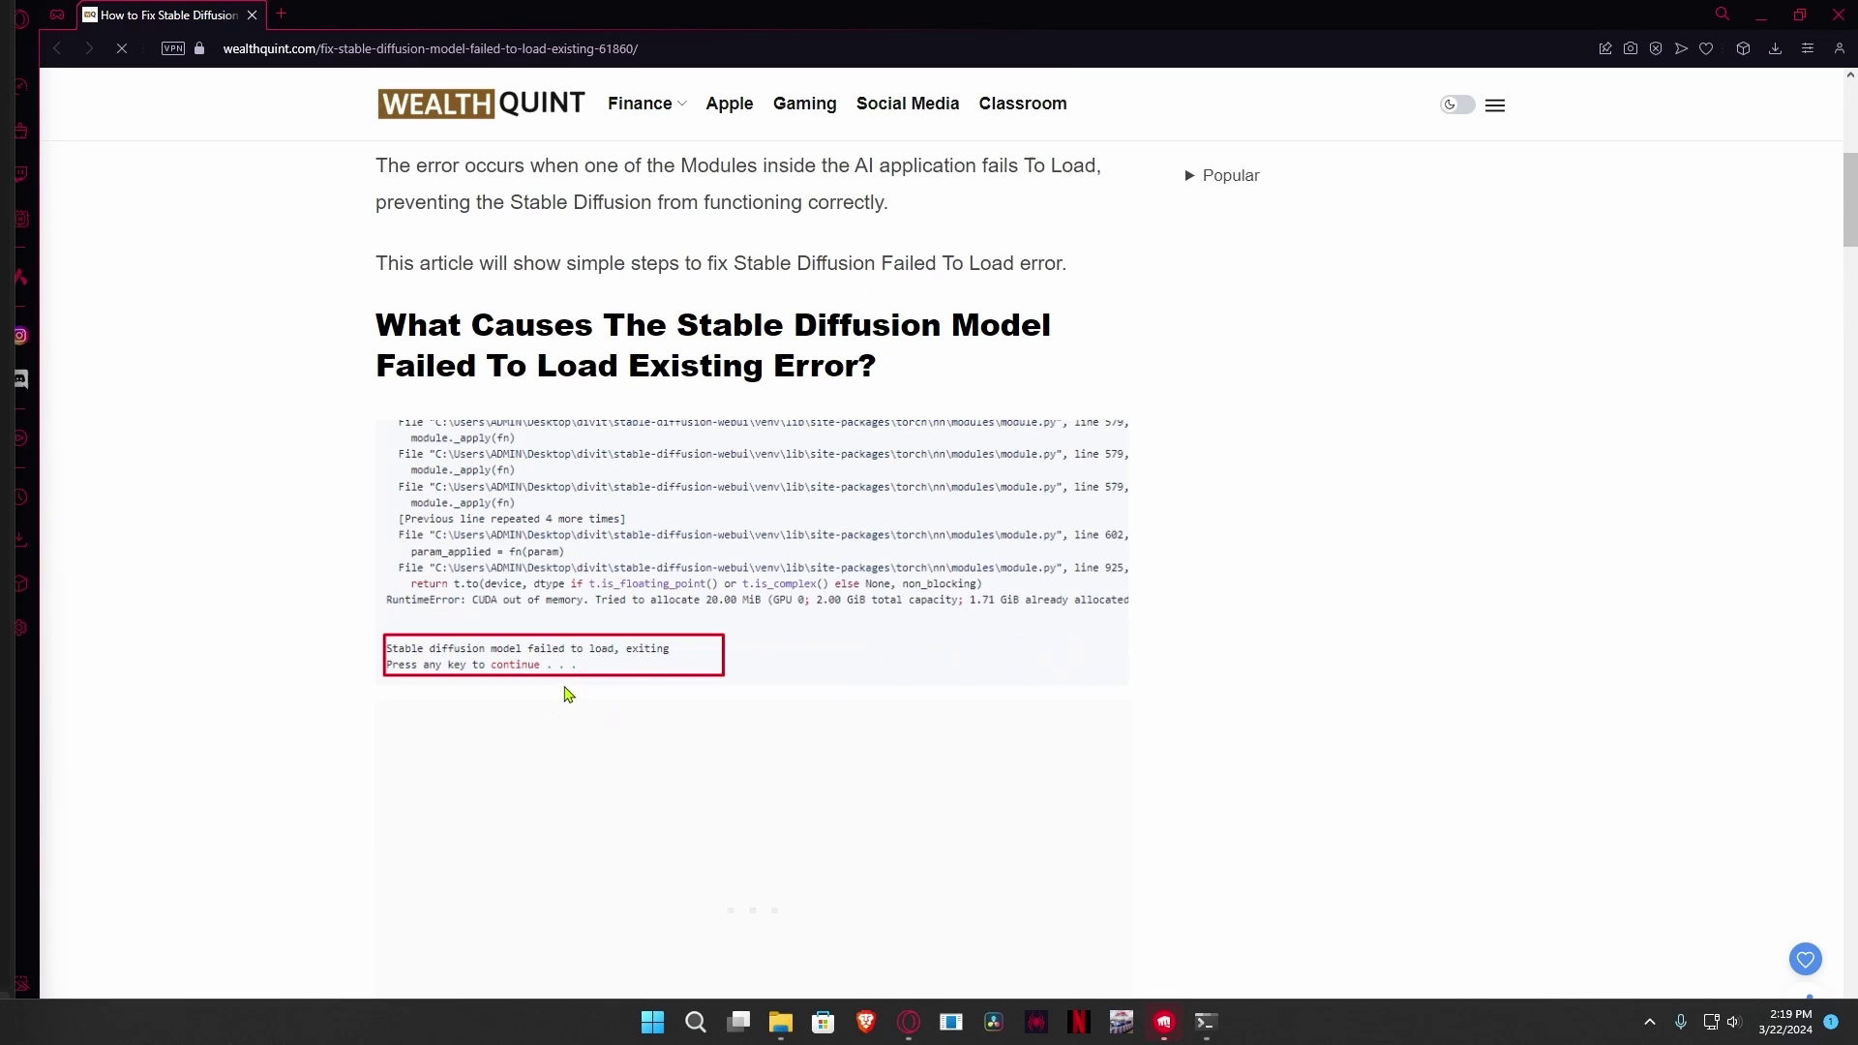
scroll(550, 729, "down", 4)
scroll(548, 730, "down", 8)
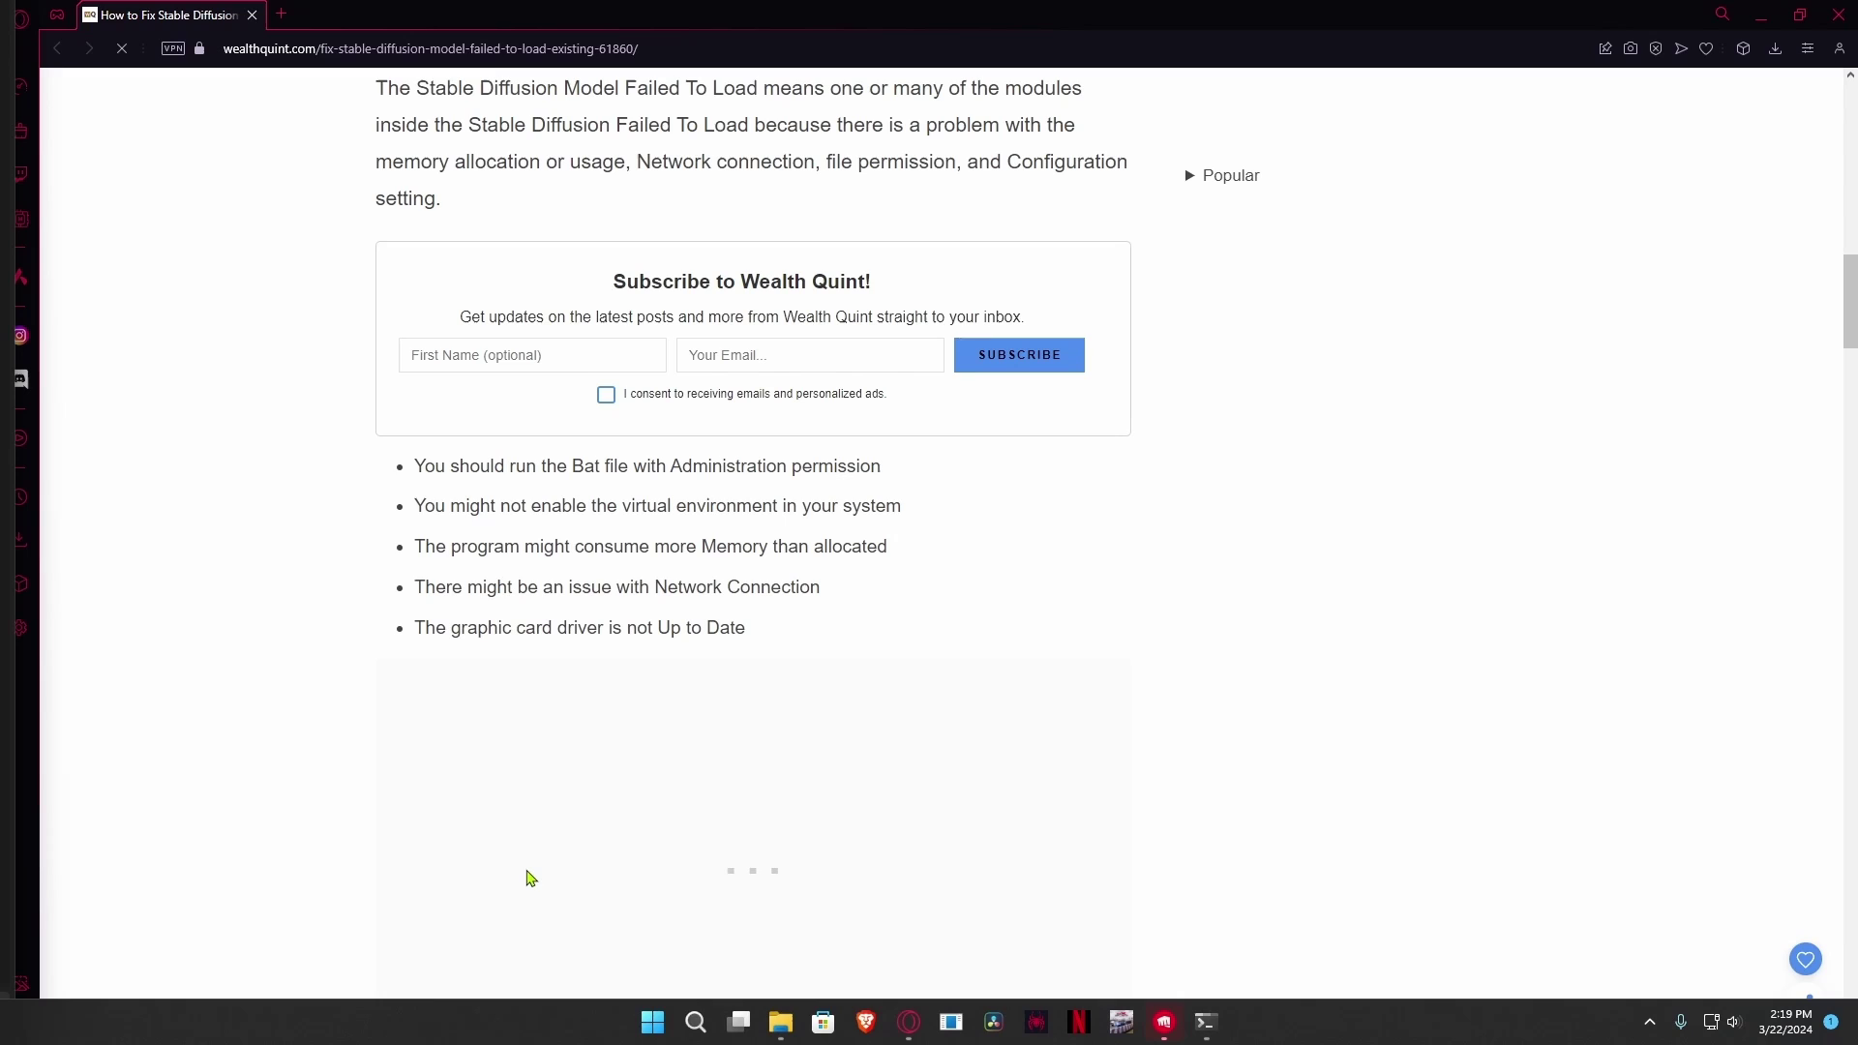
Restore the stable-diffusion-webui folder and bring up webui.bat's options to run it as administrator.
left_click(784, 1022)
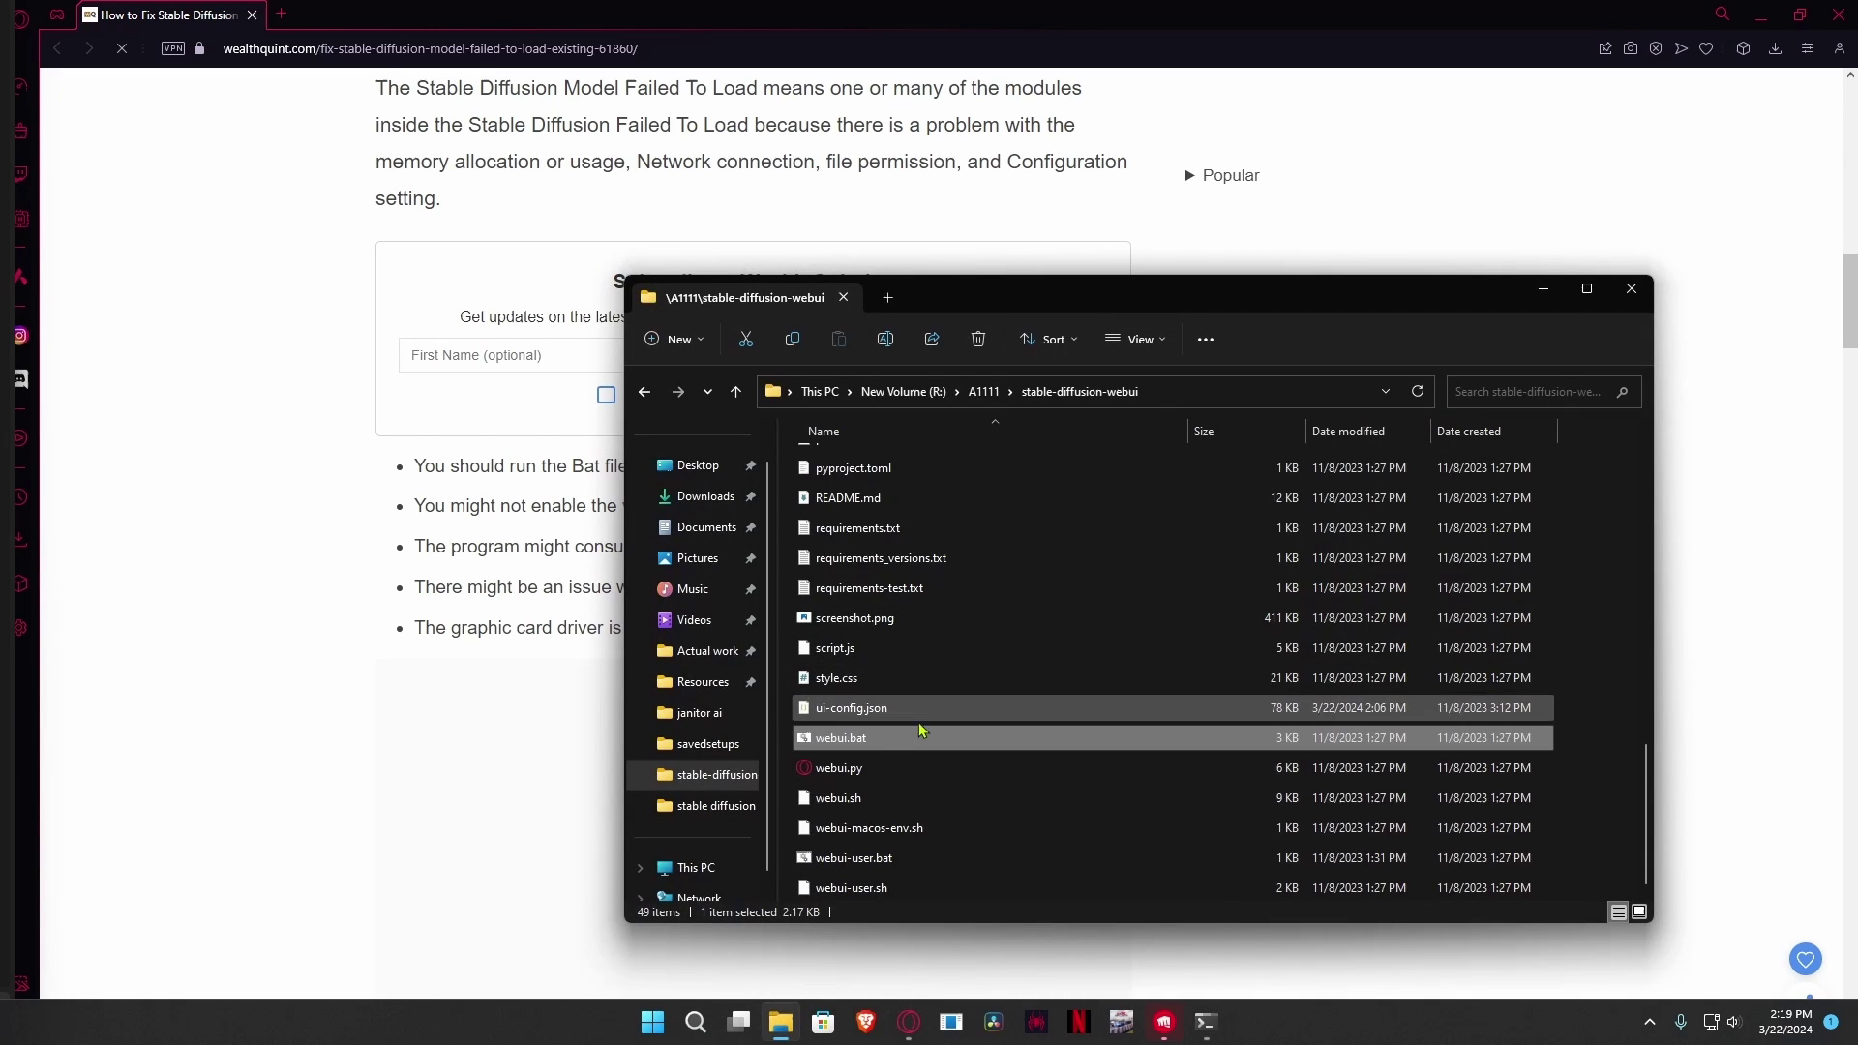
right_click(857, 743)
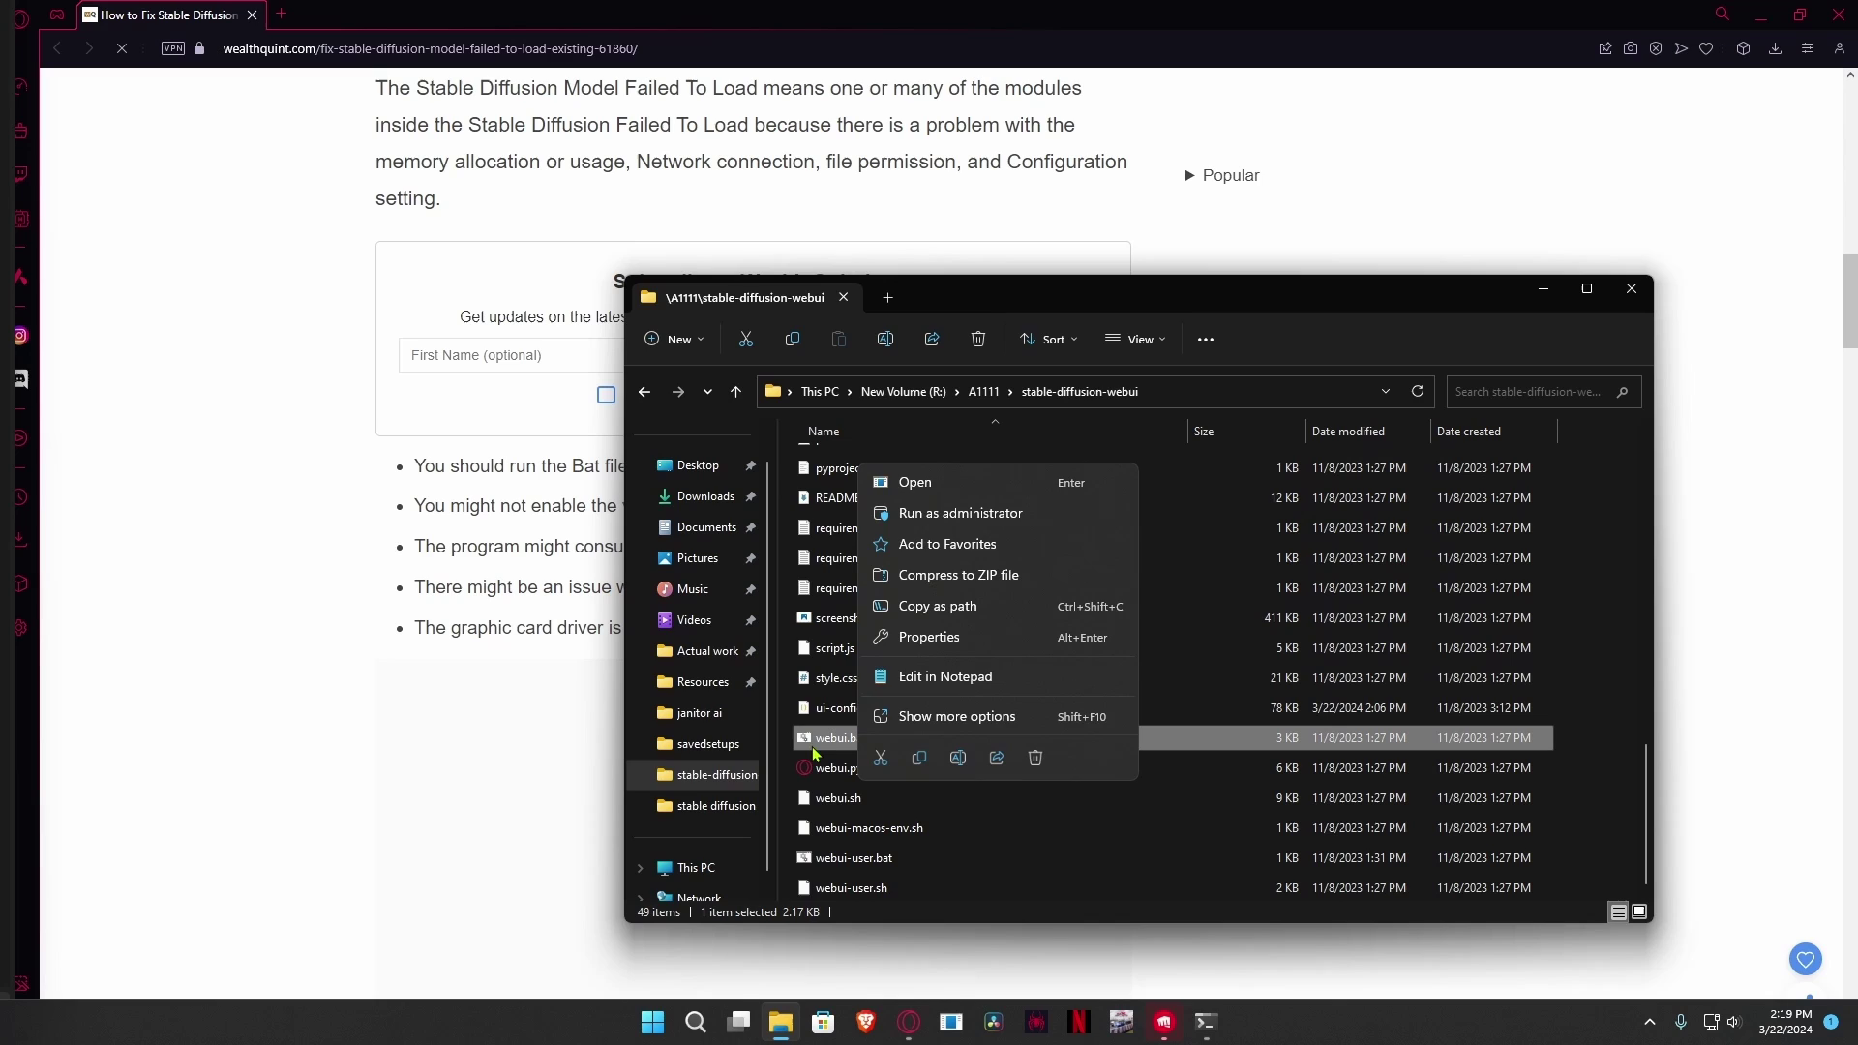
left_click(827, 743)
right_click(902, 748)
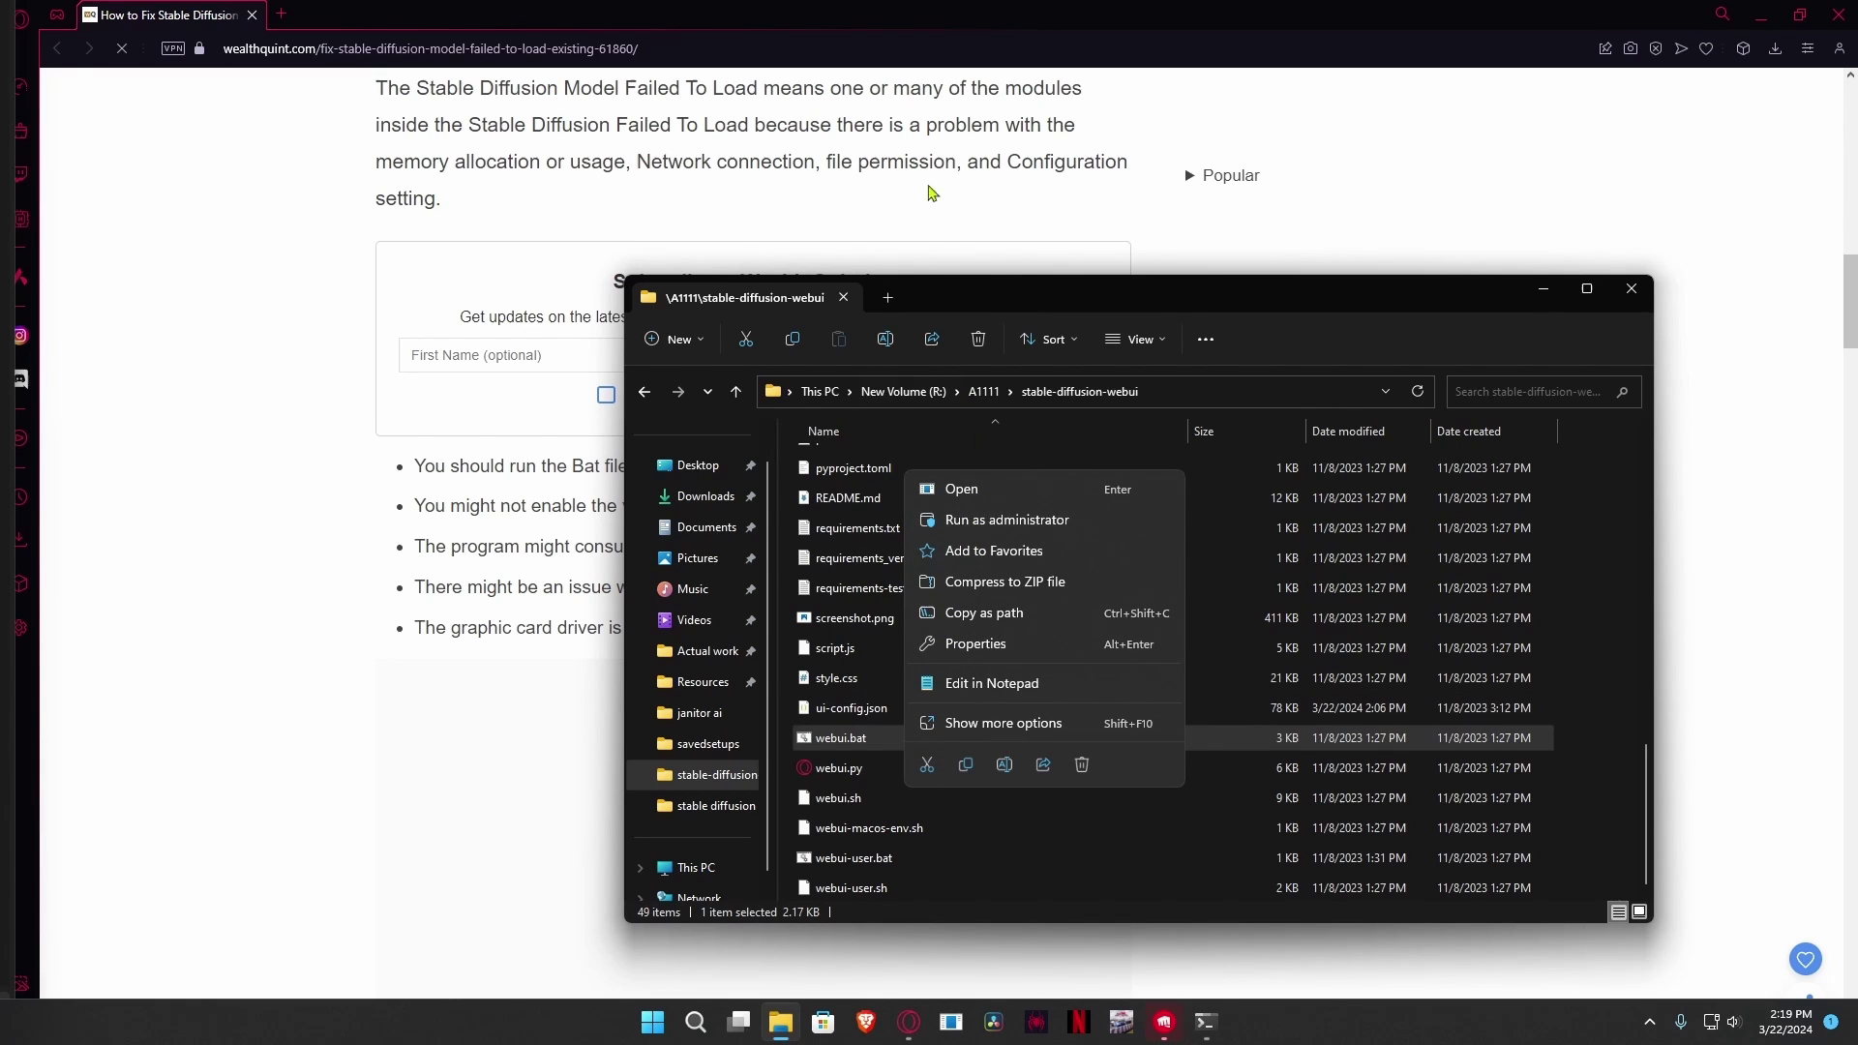
Move the folder window aside to uncover the article, then to the lower left.
left_click_drag(1018, 280, 1394, 264)
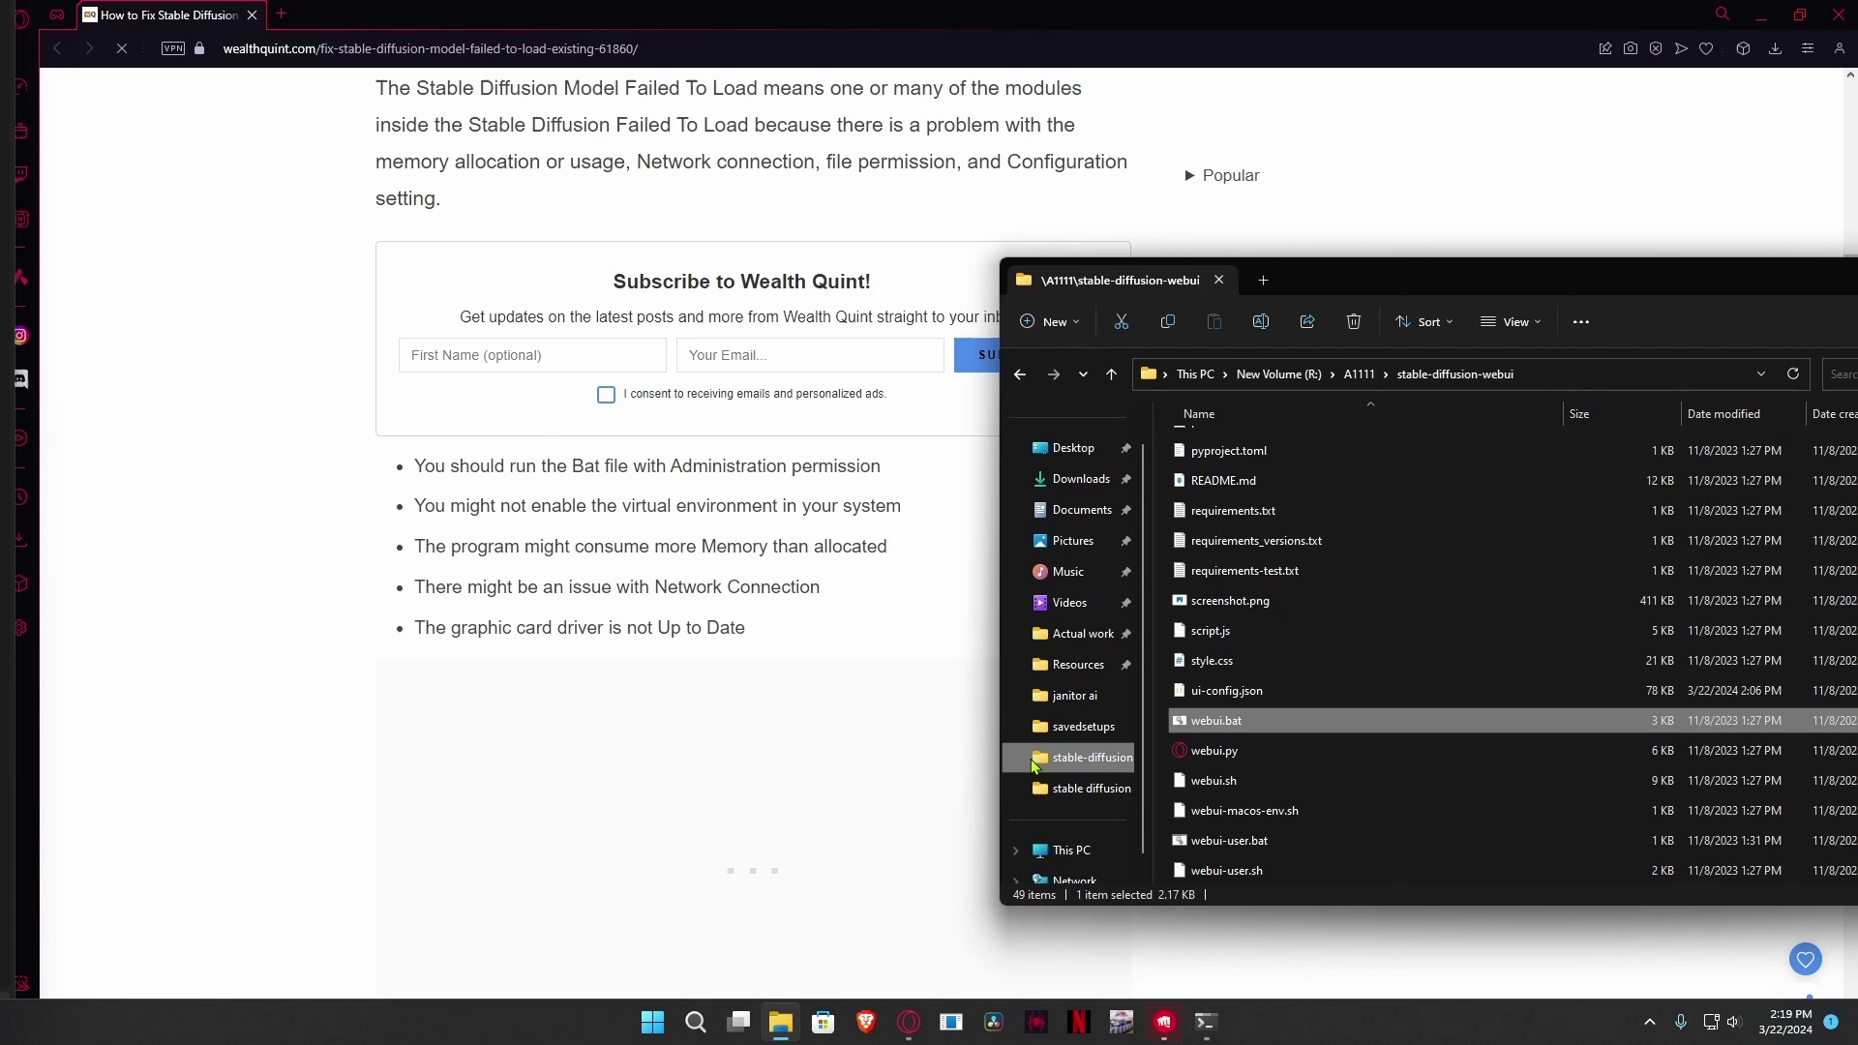
scroll(860, 680, "down", 4)
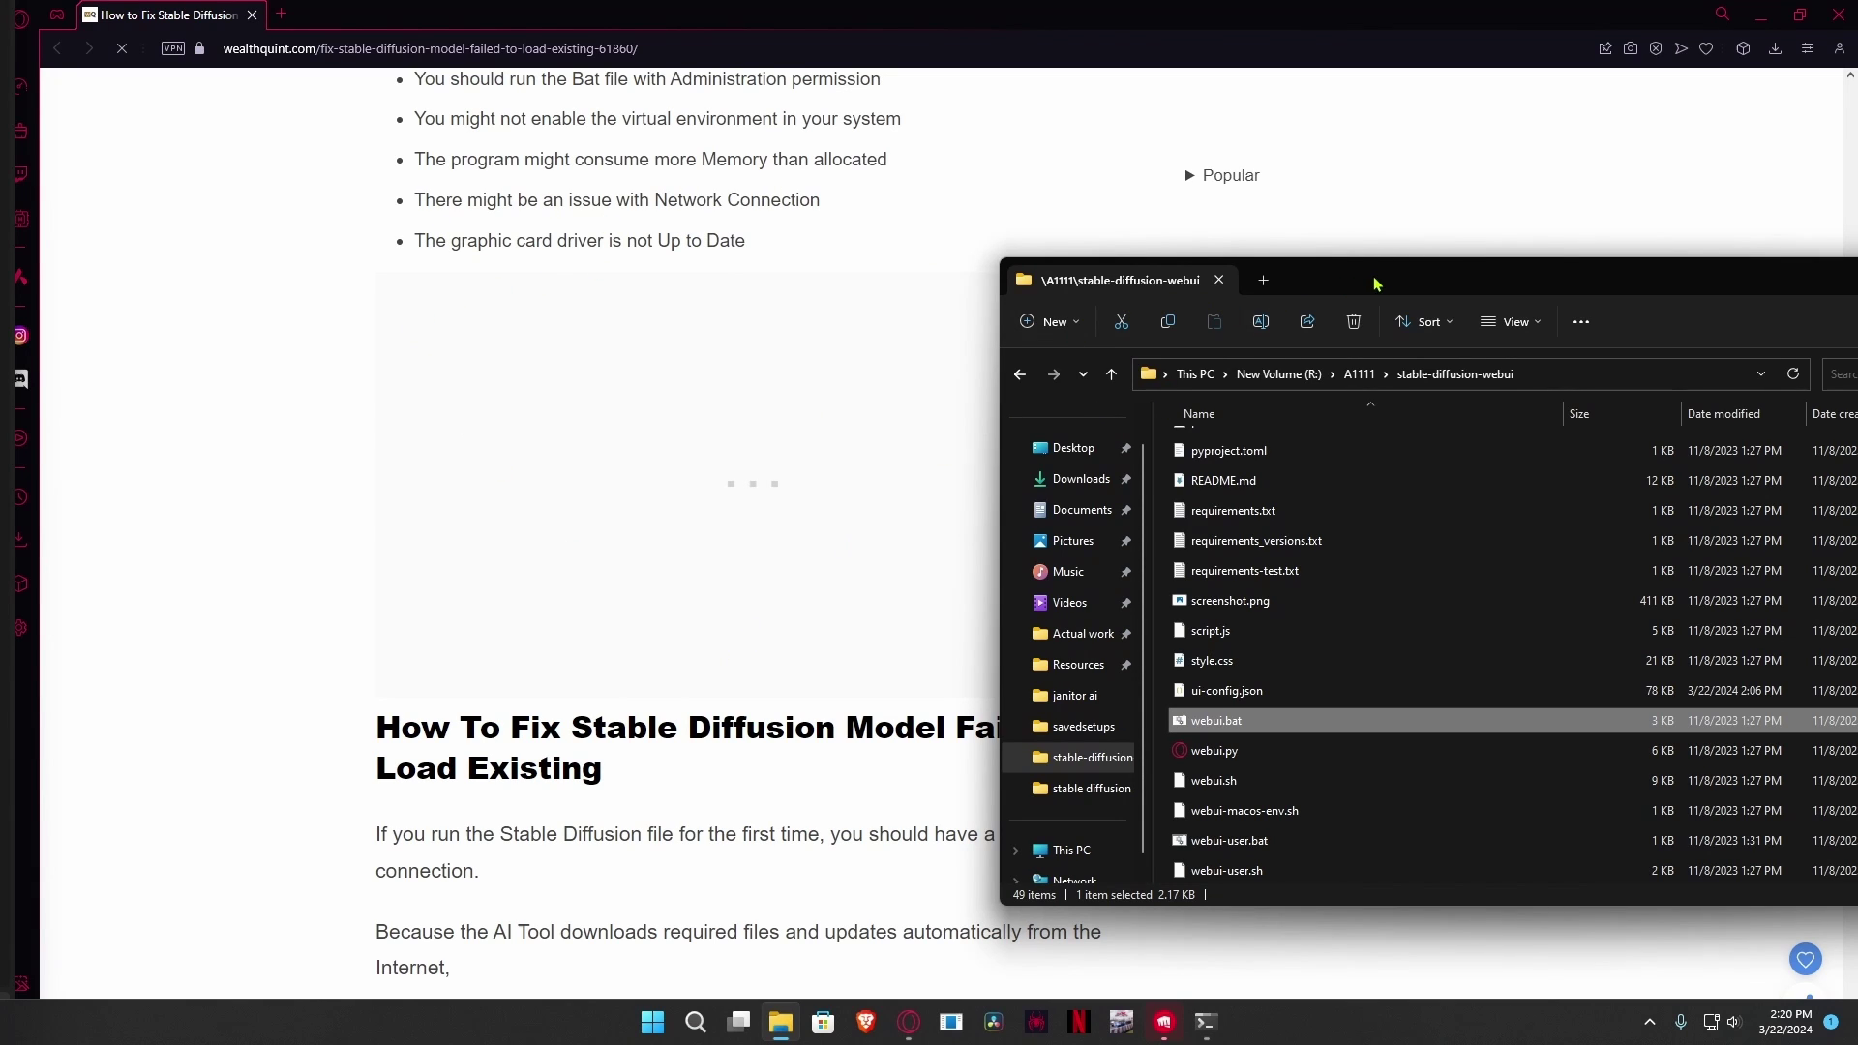
left_click_drag(1376, 283, 482, 385)
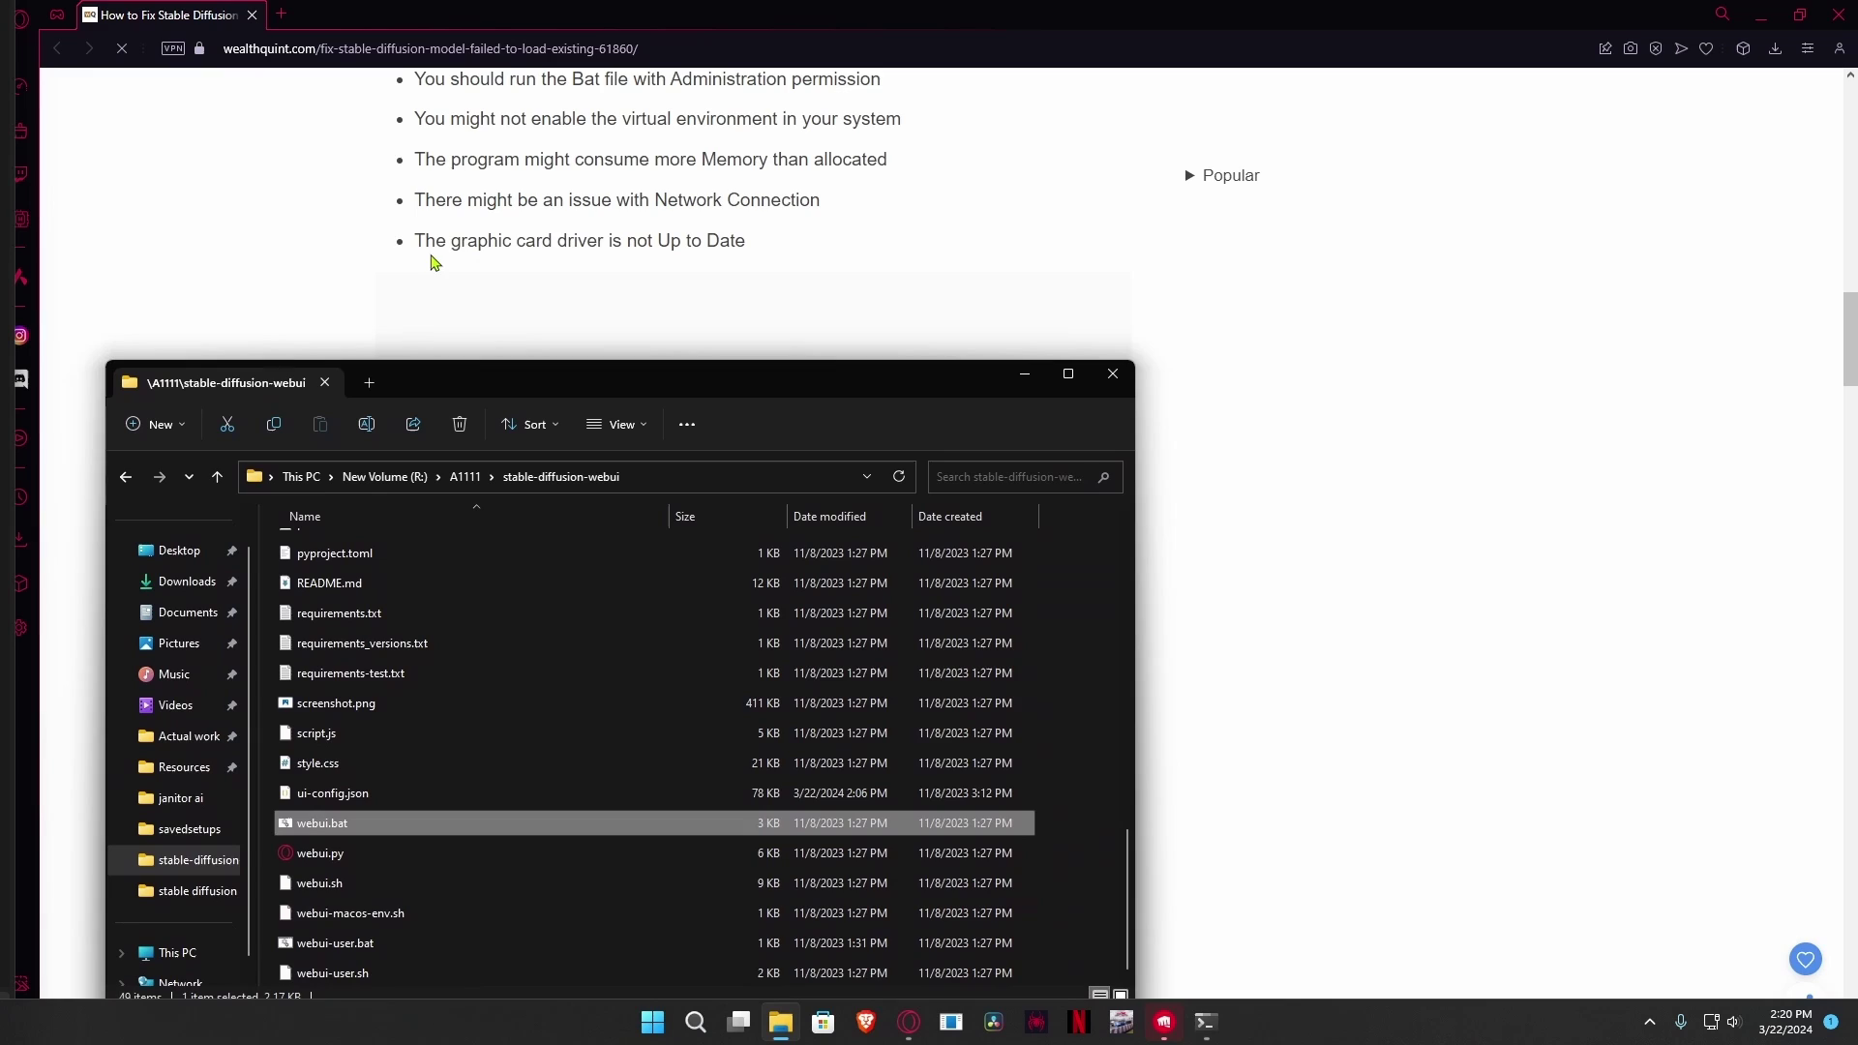
Minimize the folder window and bring up the NVIDIA tray icon's menu from the hidden icons.
left_click(1025, 374)
scroll(802, 498, "down", 1)
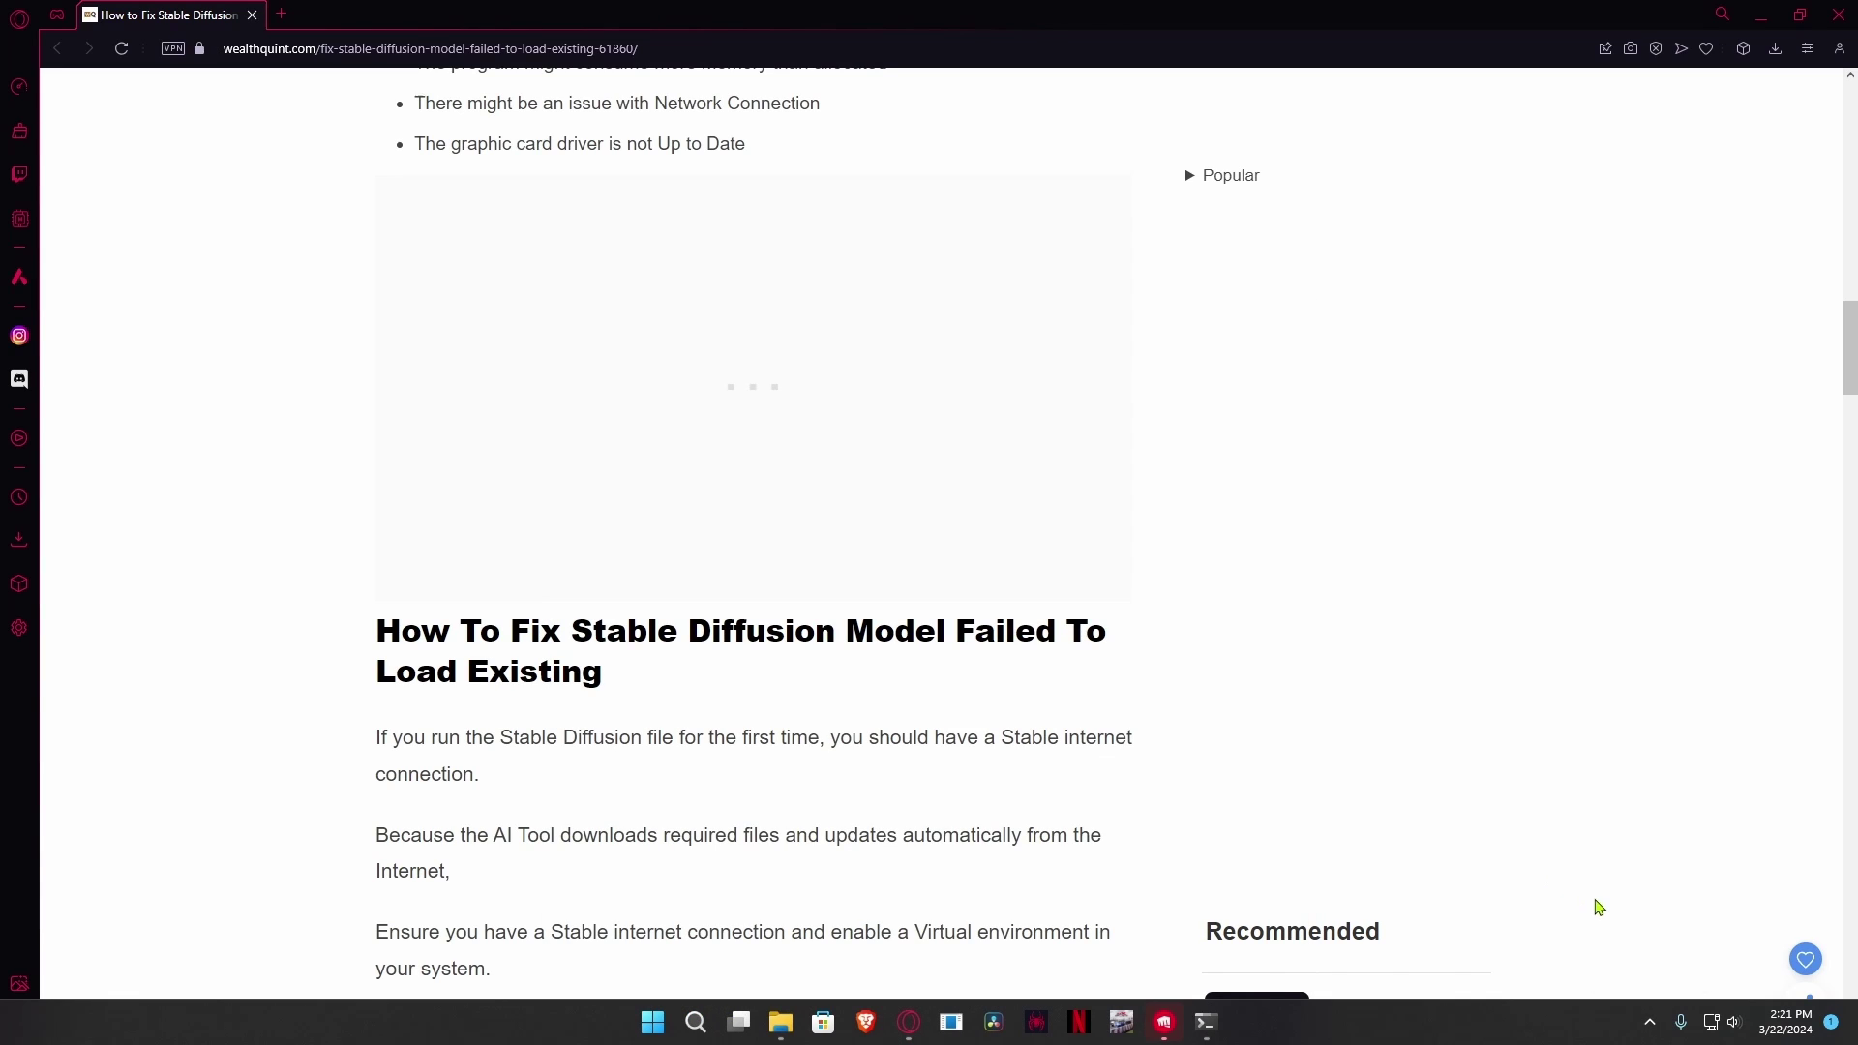
left_click(1648, 1019)
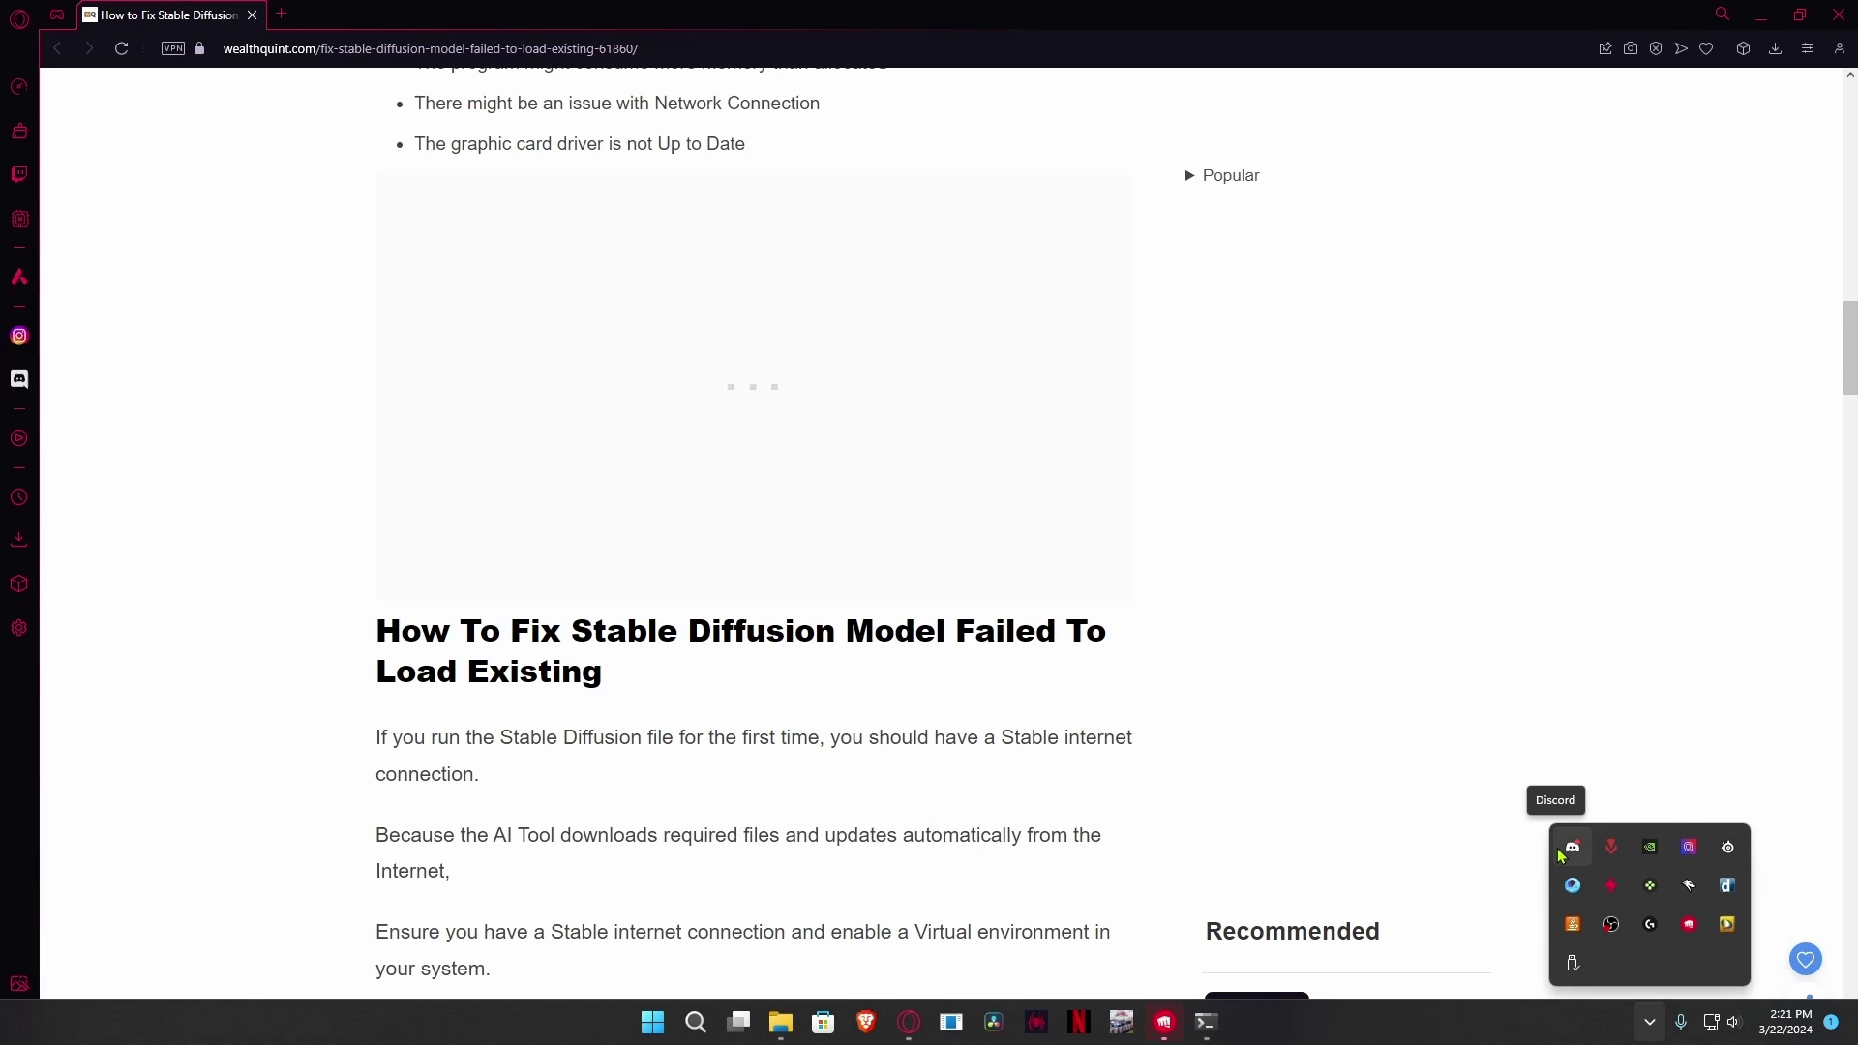
right_click(1648, 842)
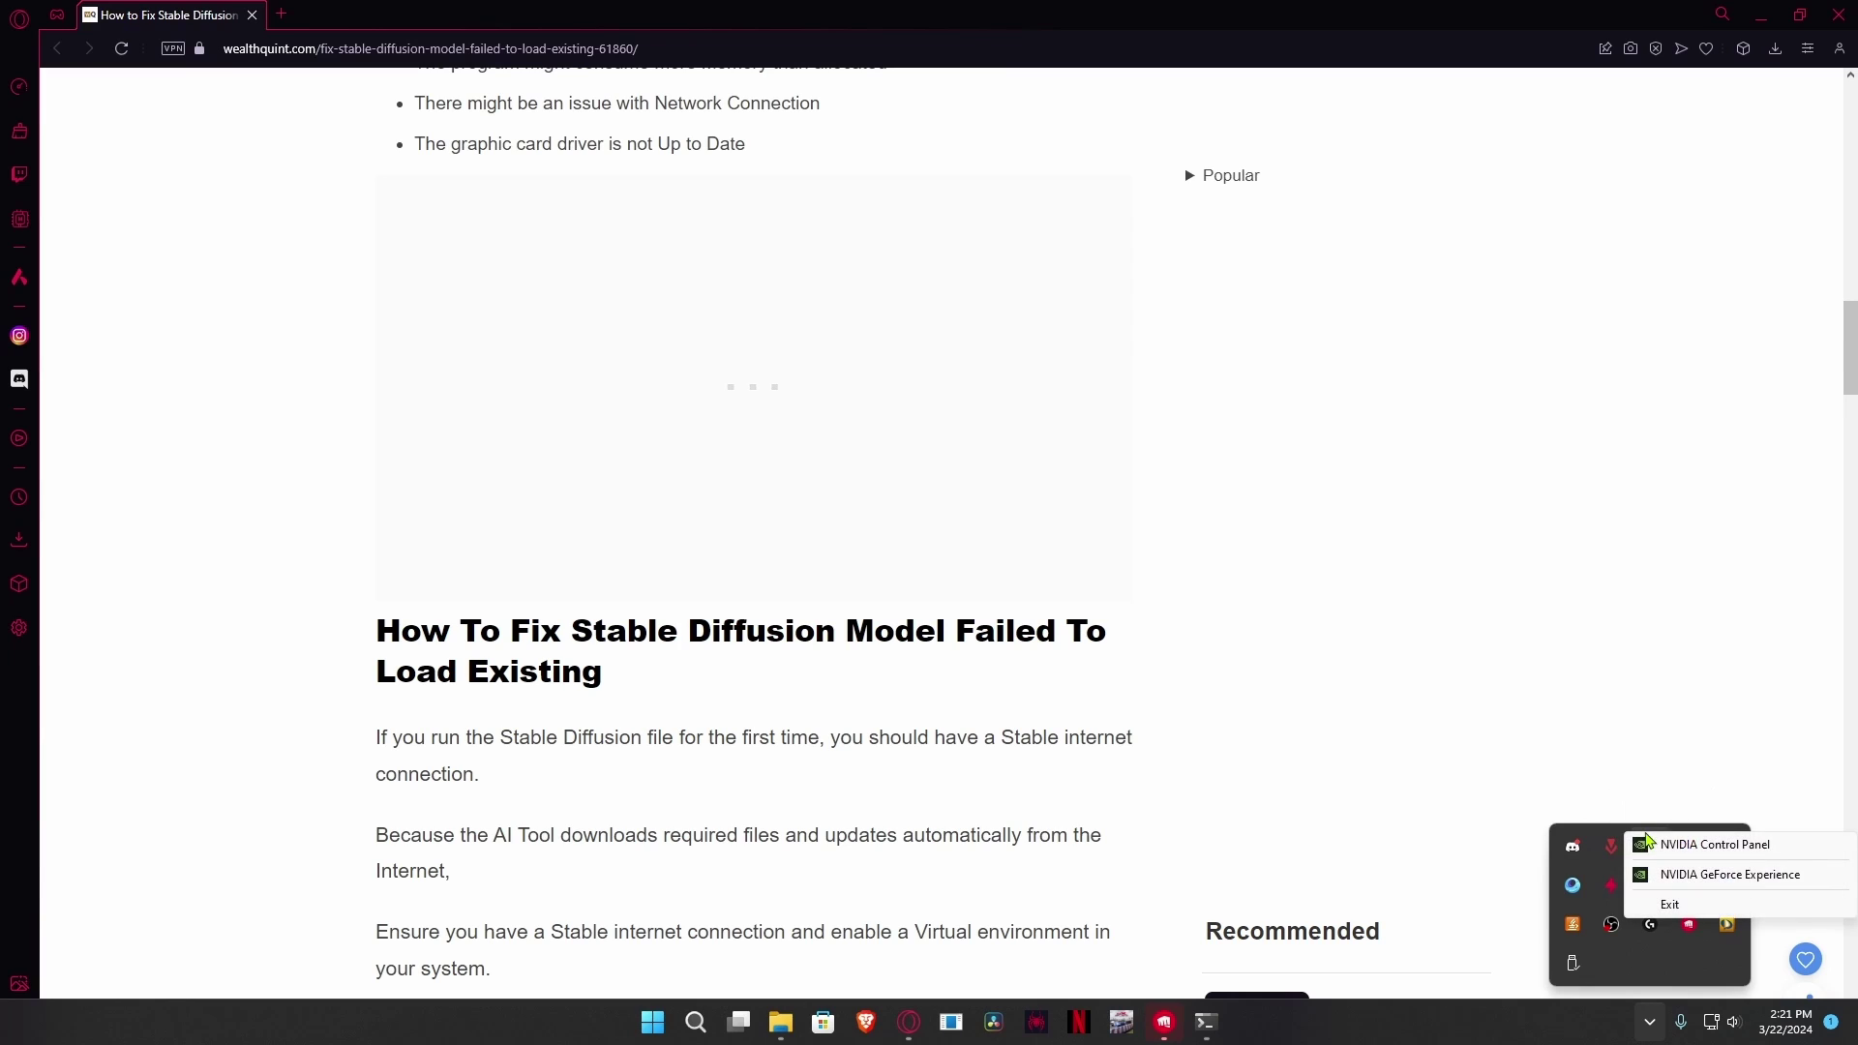
Launch GeForce Experience and start the express install of Game Ready Driver 551.86.
left_click(1732, 875)
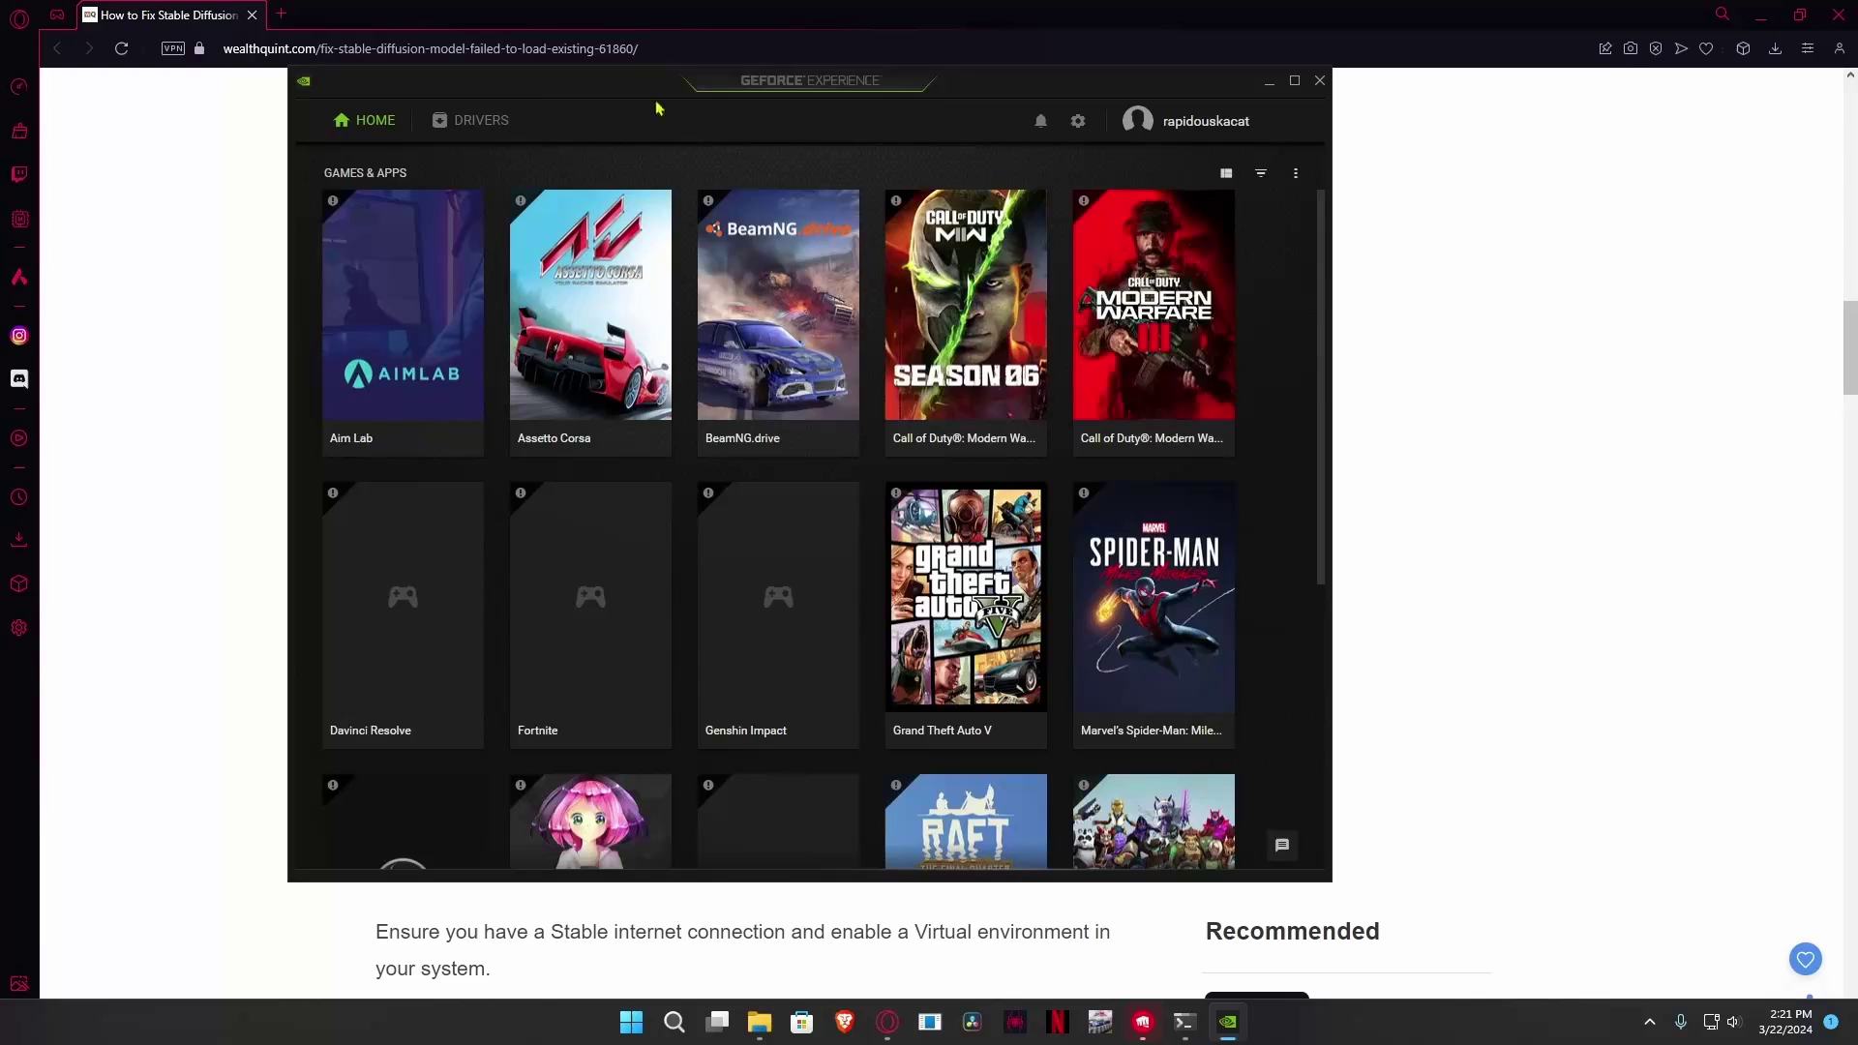
left_click(483, 122)
scroll(614, 395, "down", 1)
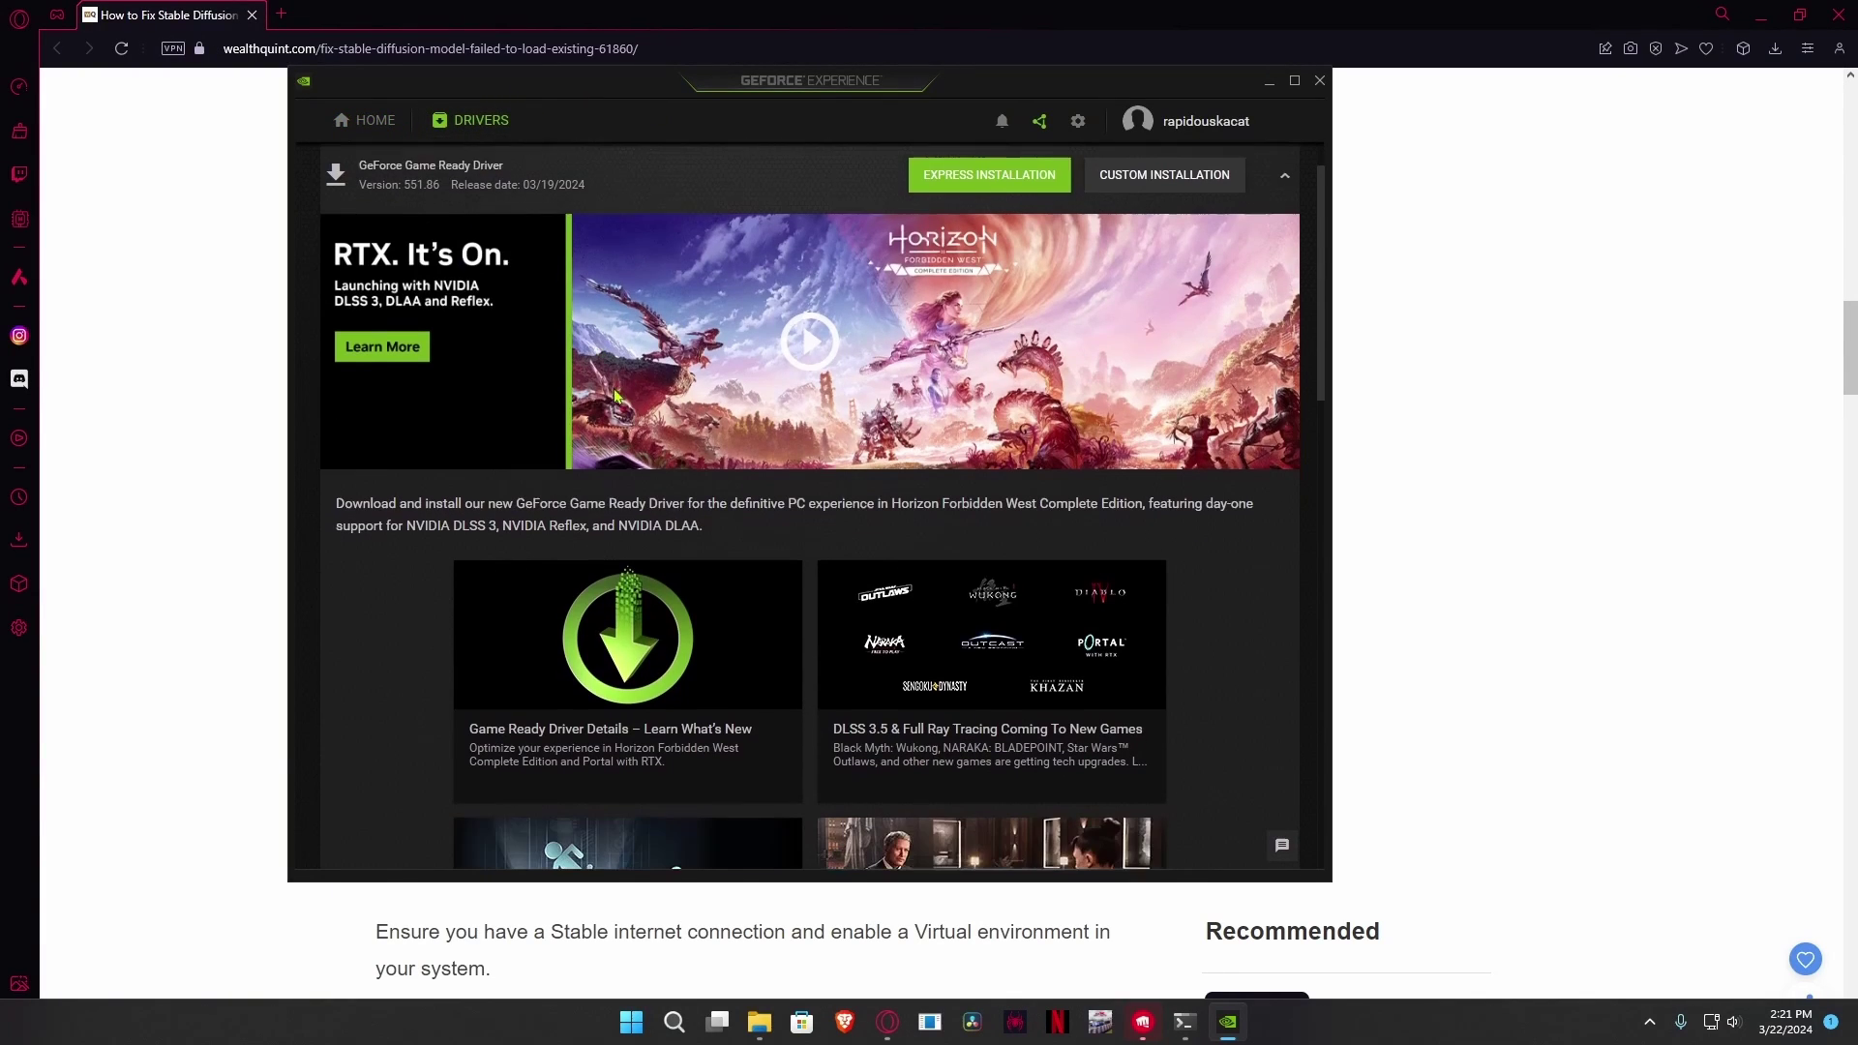
scroll(982, 369, "up", 2)
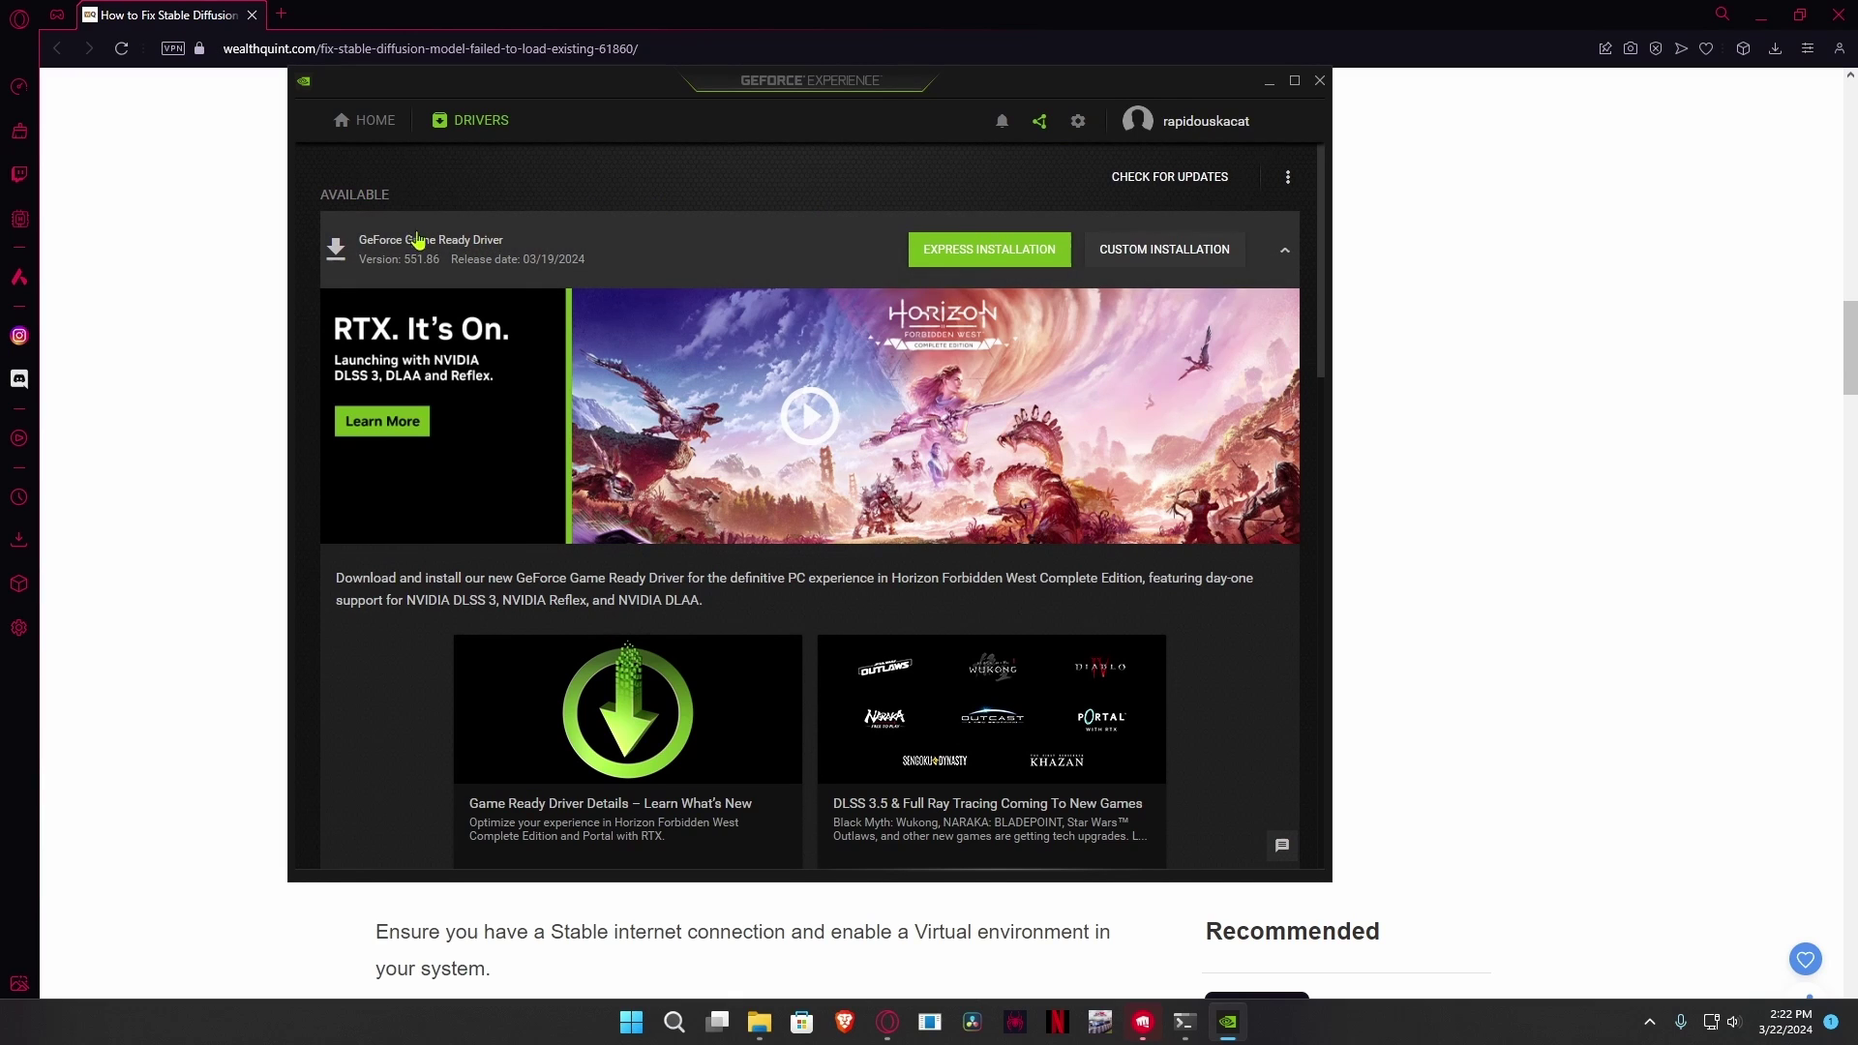
left_click(994, 254)
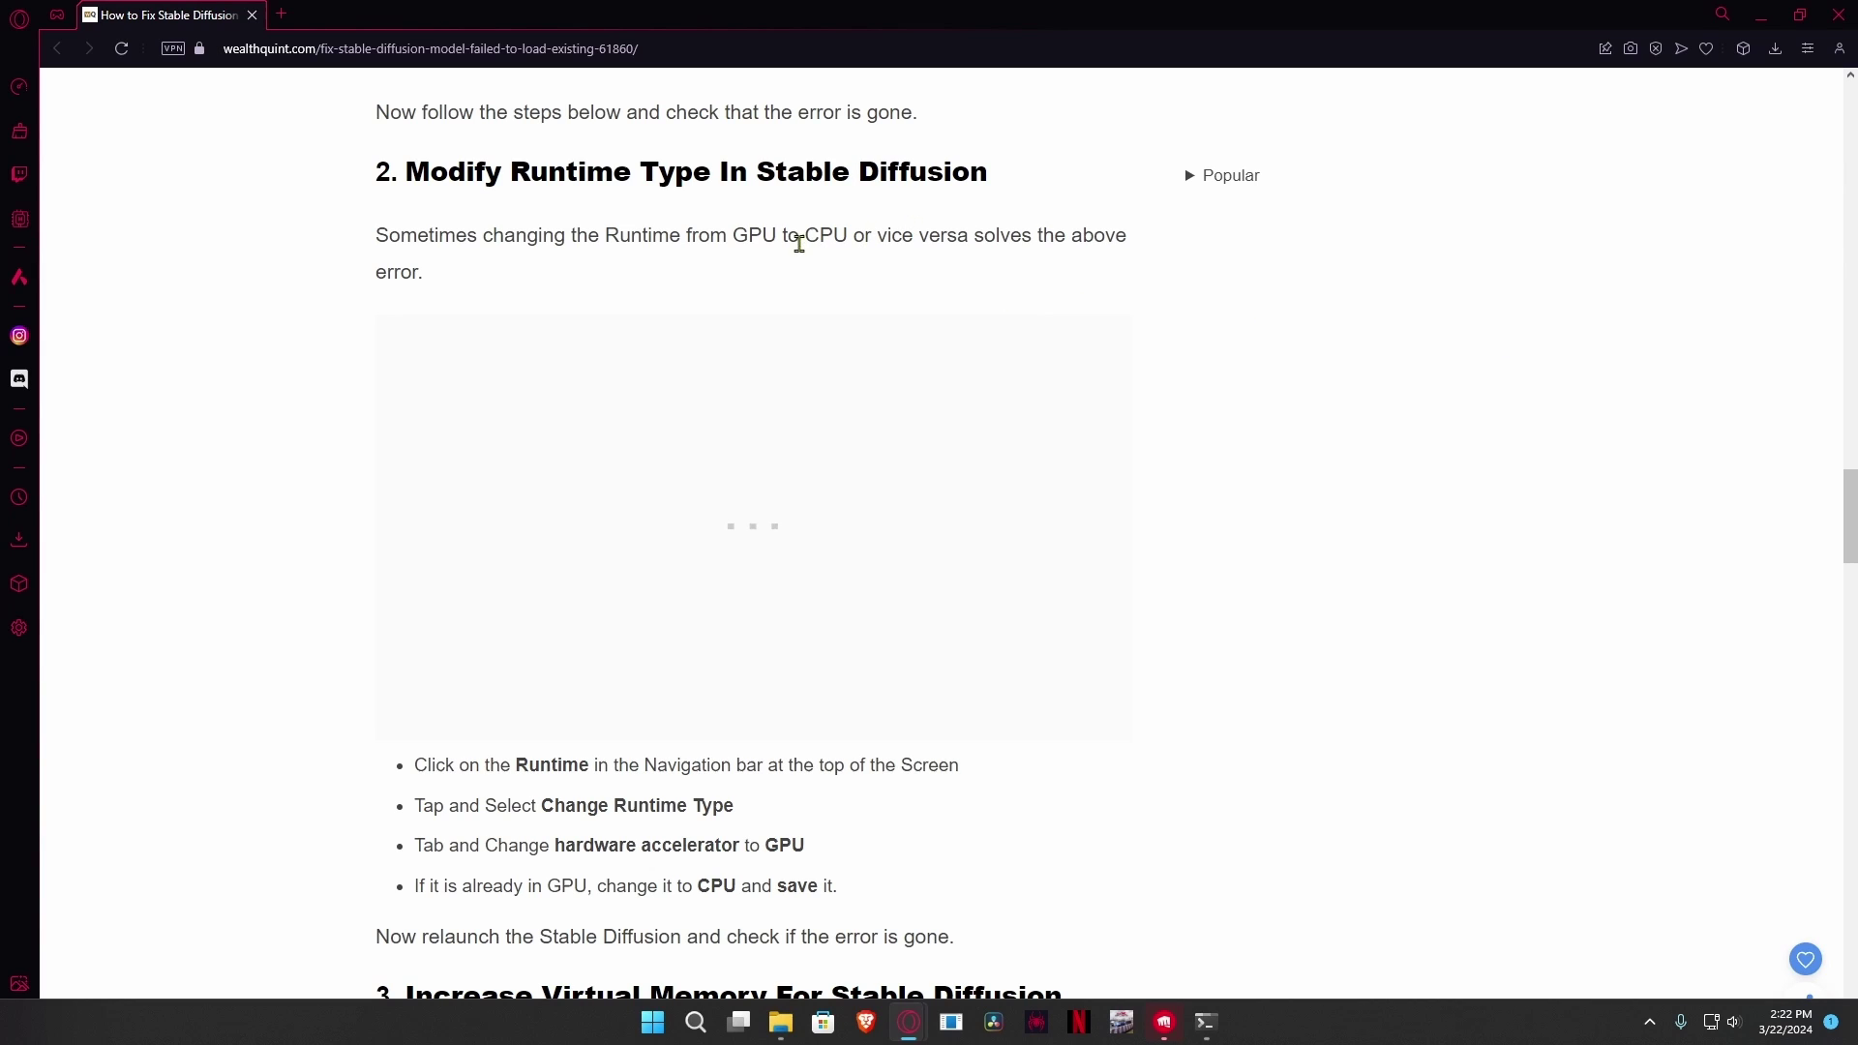
Scroll to section 4 and select the path C:\Users\CURRENTUSER\.cache\huggingface.
scroll(747, 333, "down", 2)
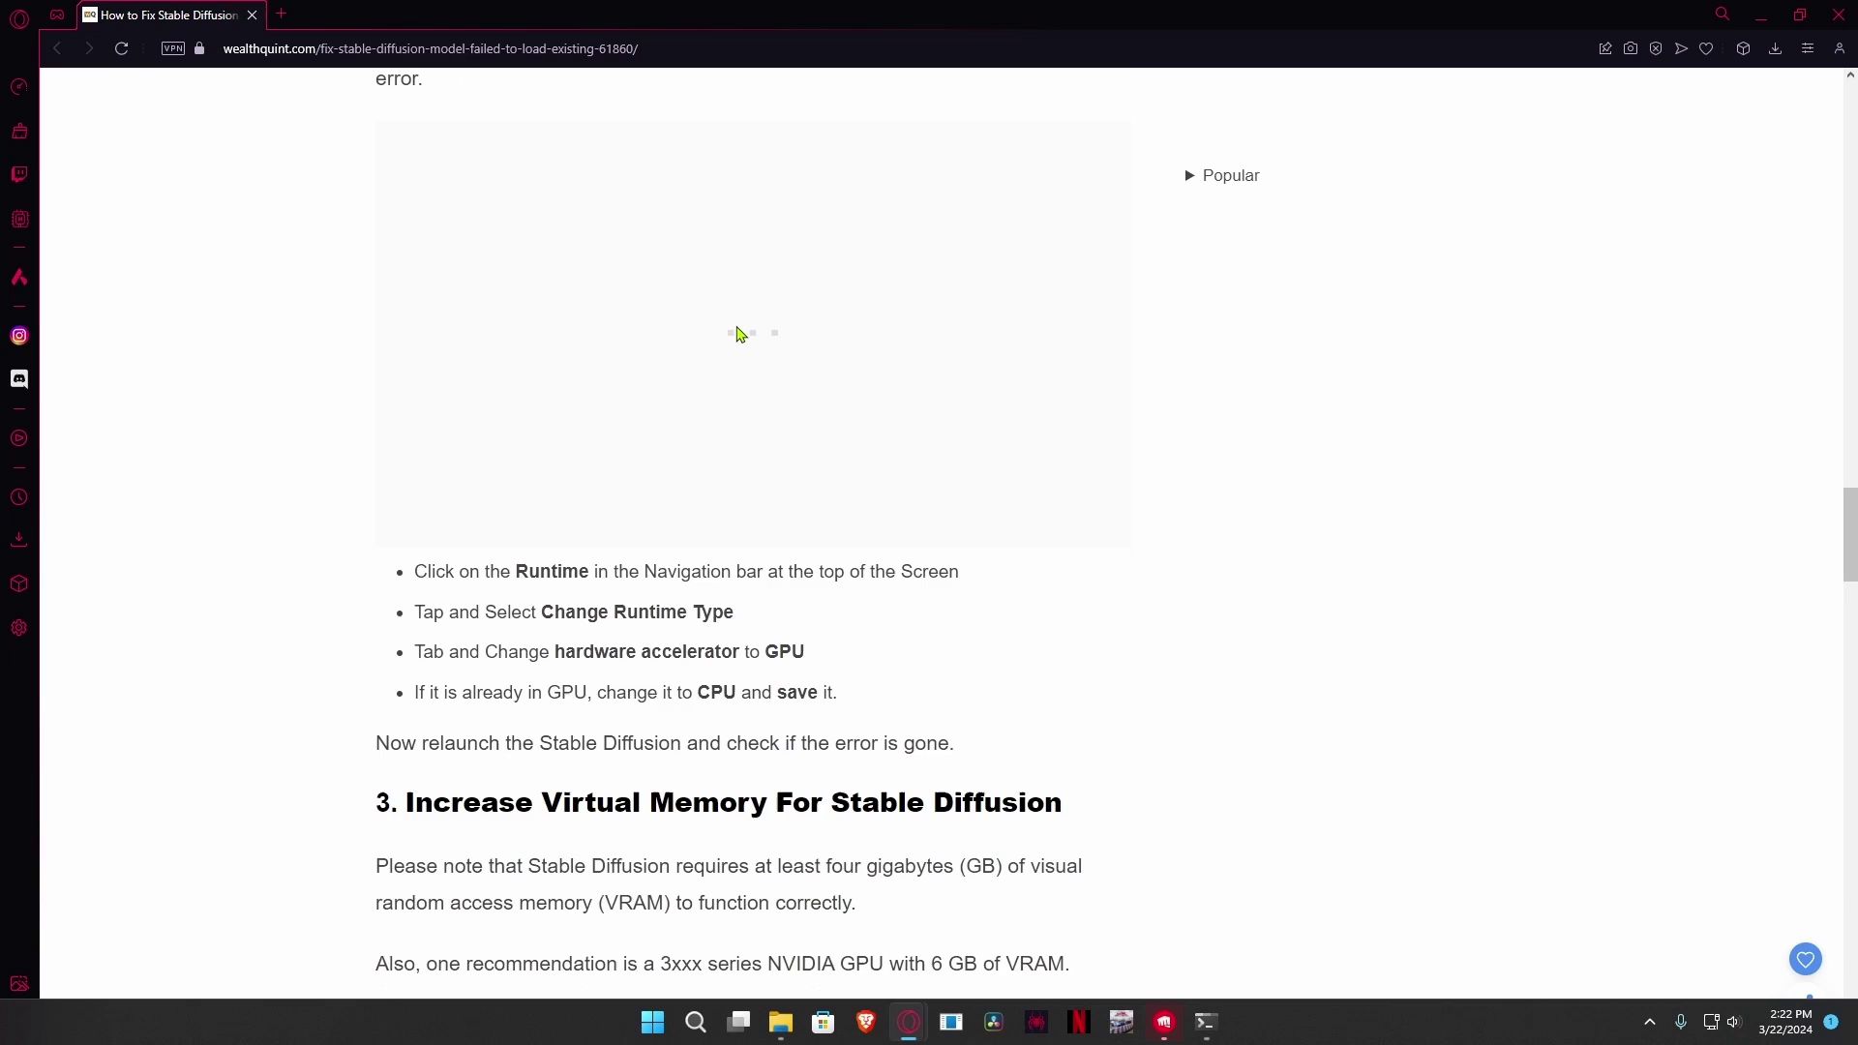
scroll(740, 334, "down", 2)
scroll(737, 334, "down", 1)
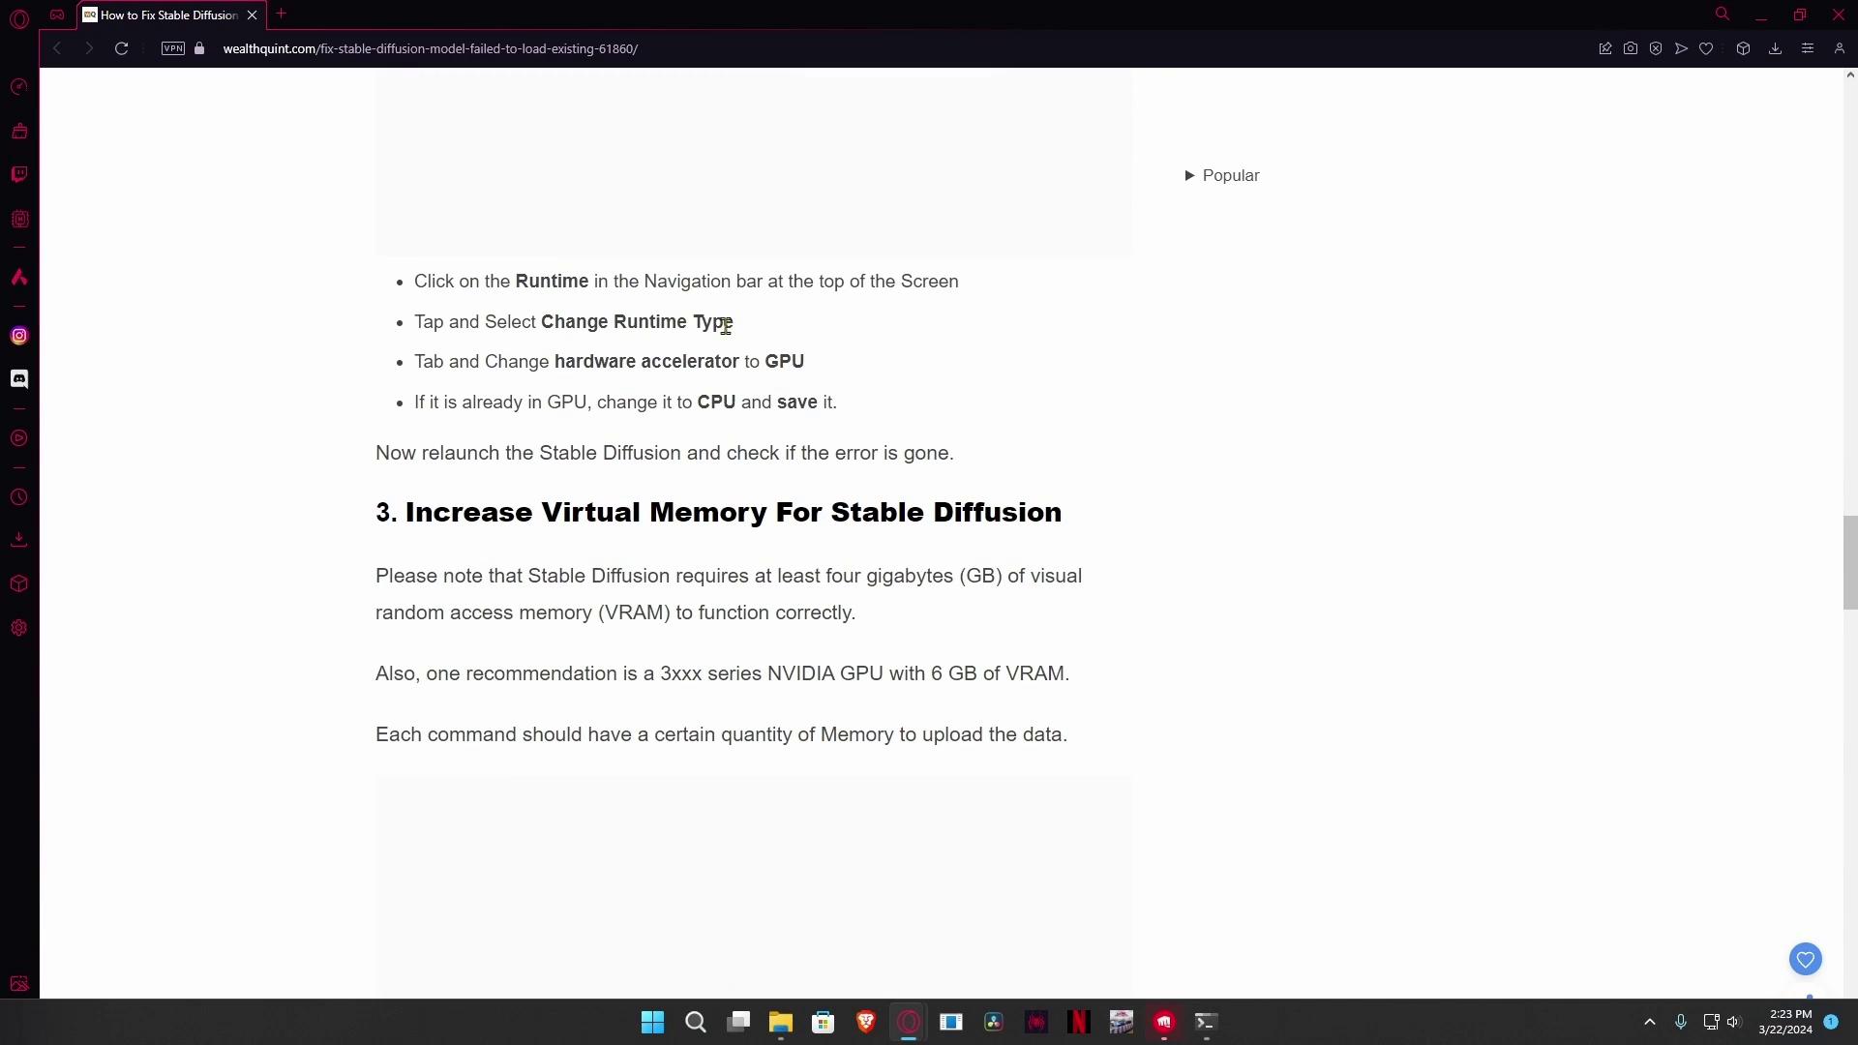
scroll(725, 325, "down", 2)
scroll(630, 378, "down", 2)
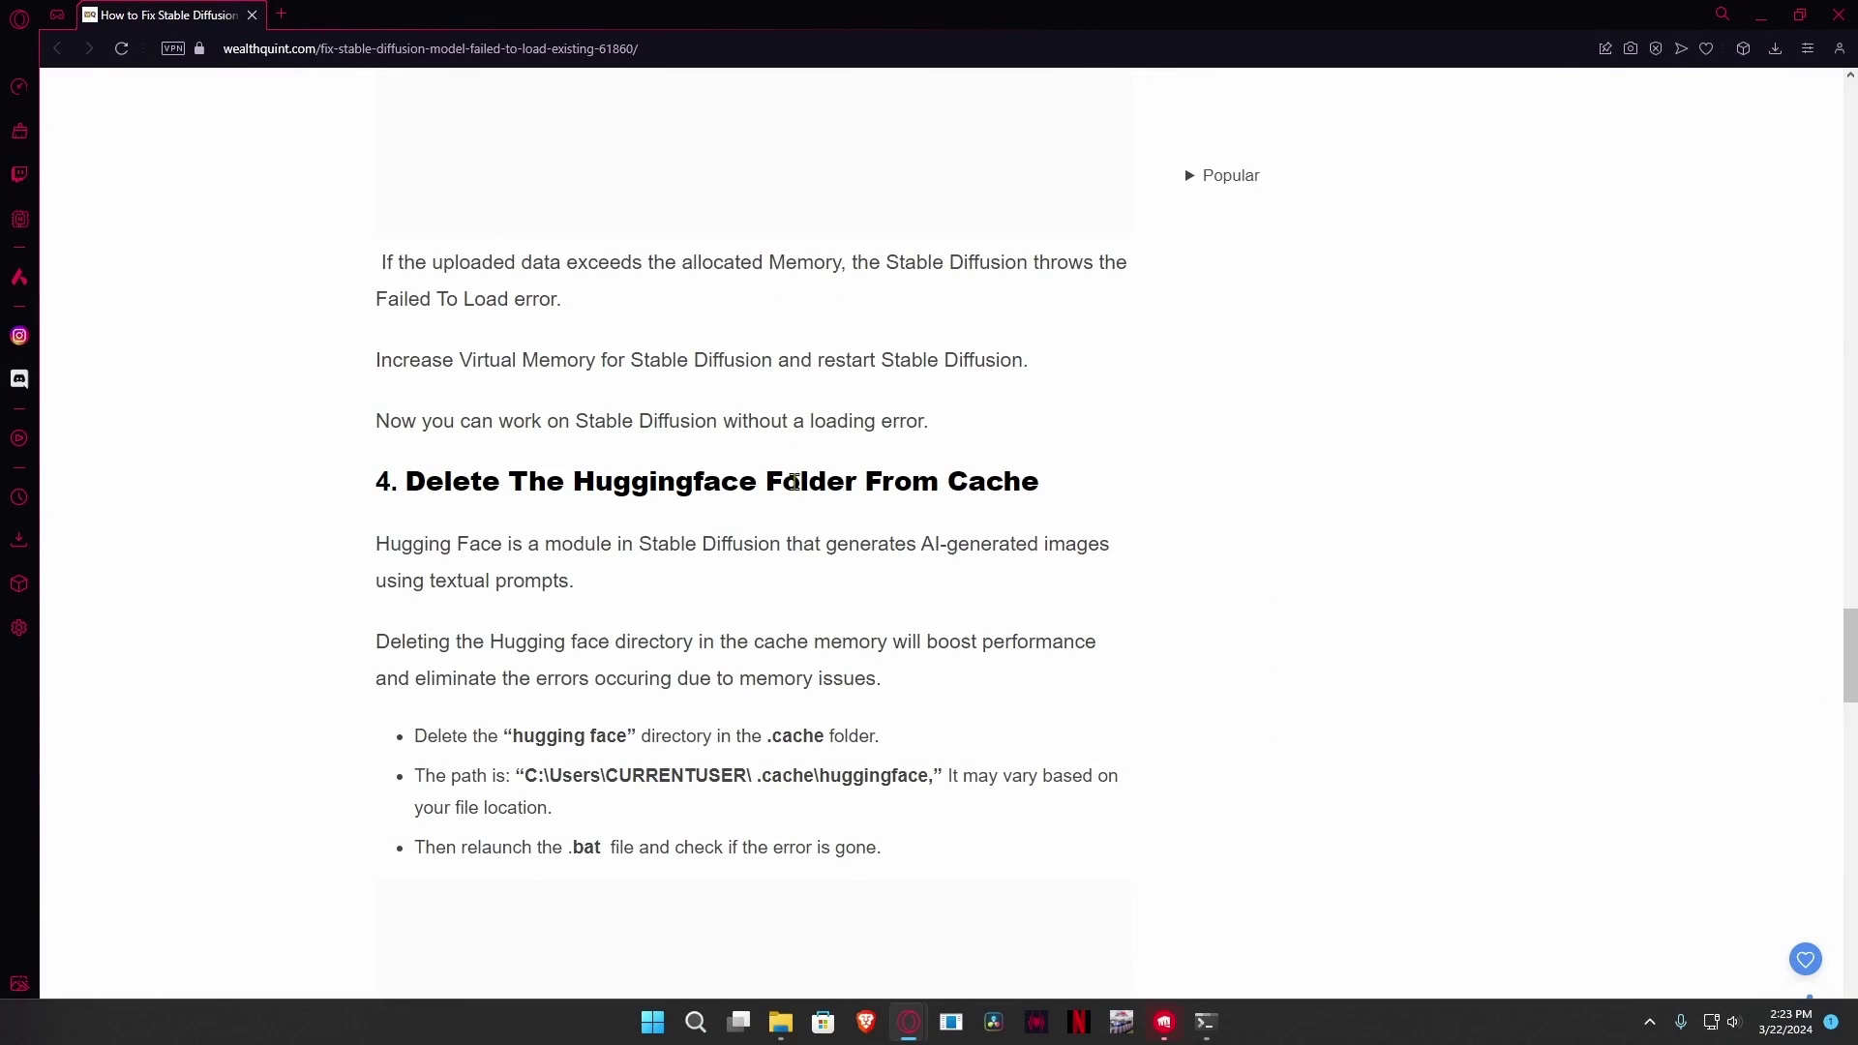
scroll(677, 489, "down", 2)
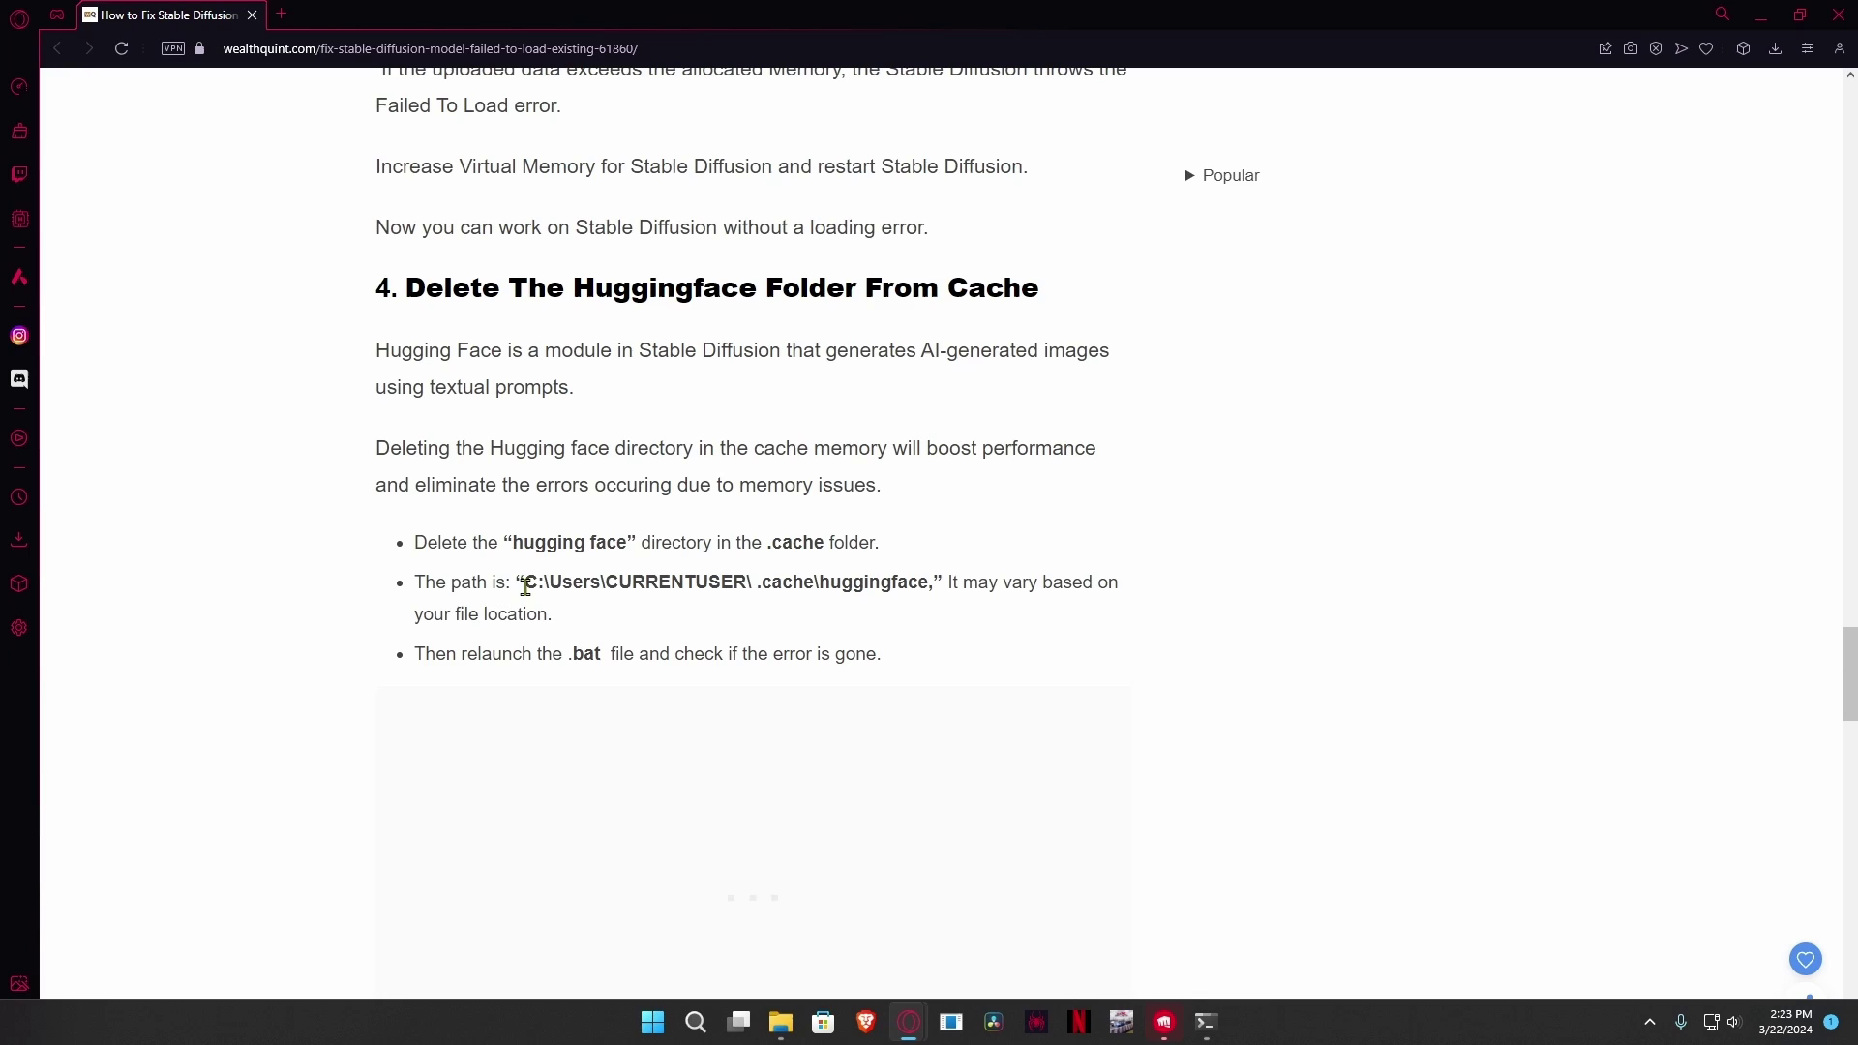
left_click_drag(524, 588, 932, 600)
Paste the copied huggingface cache path into the folder window's address bar, then minimize it.
left_click(771, 558)
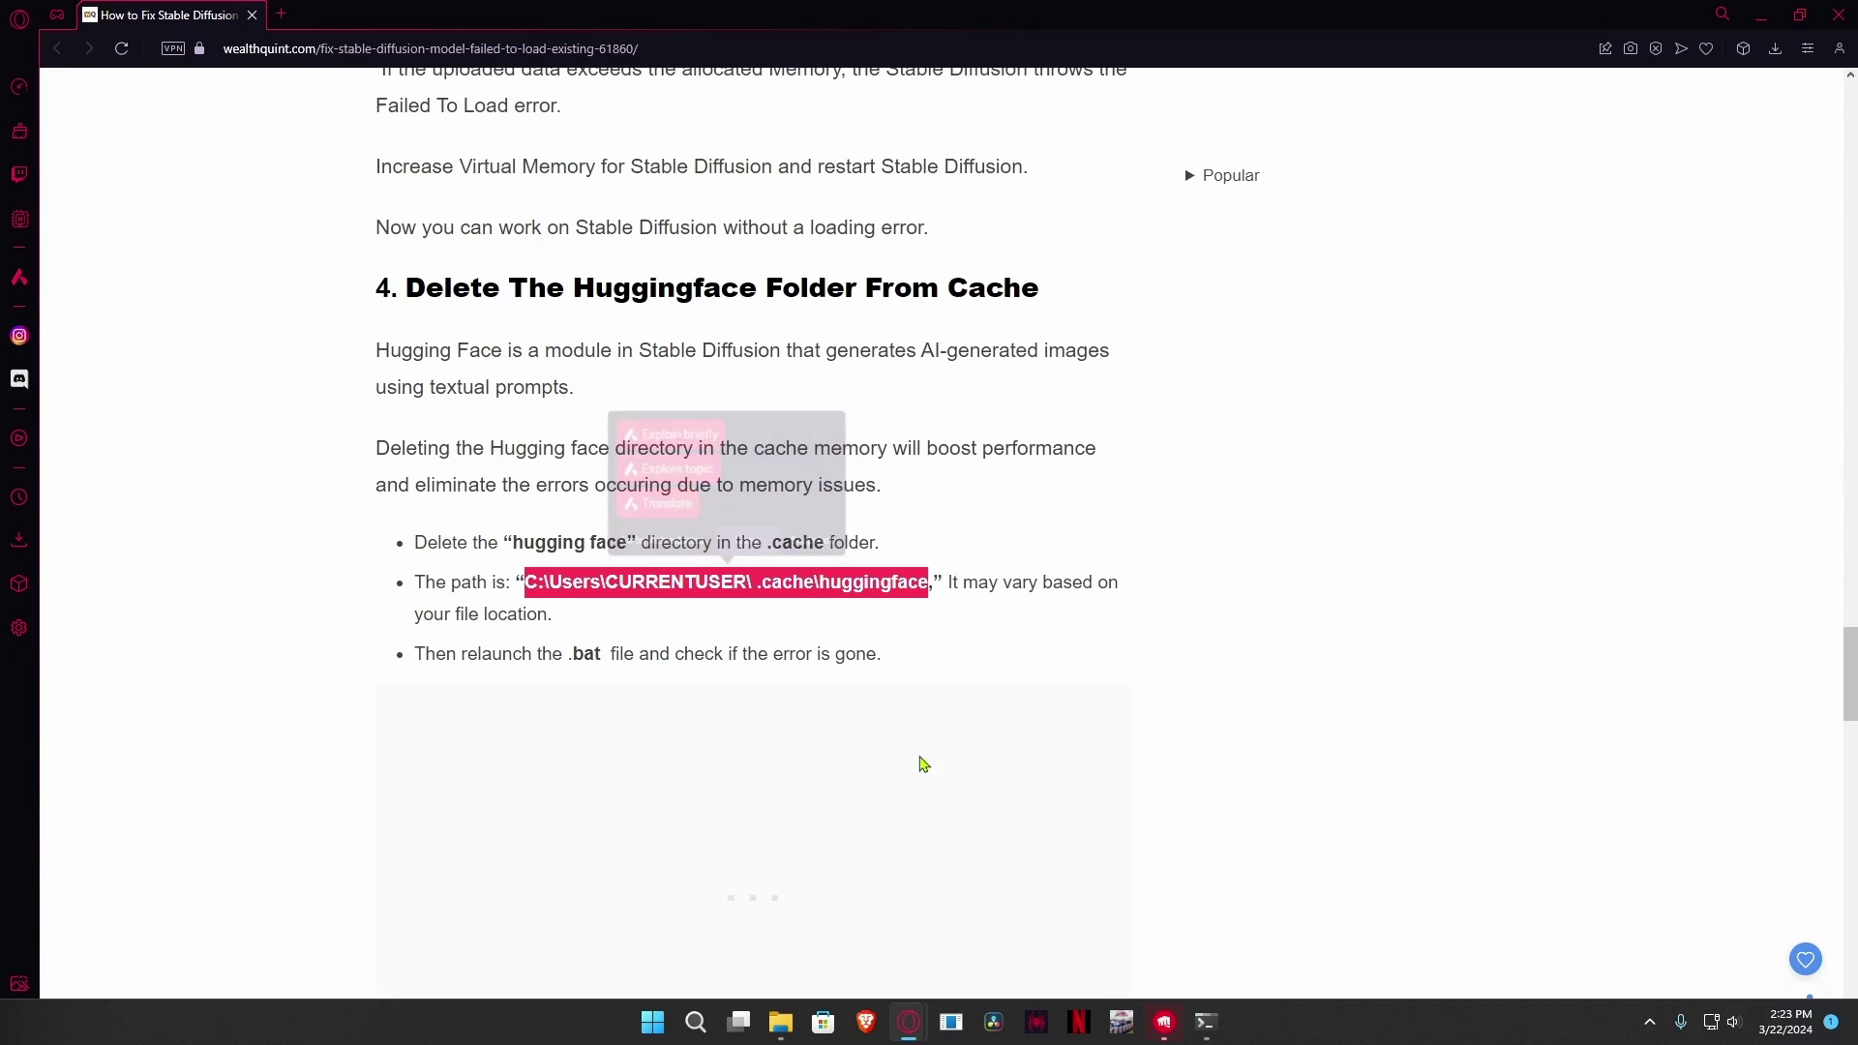
left_click(781, 1023)
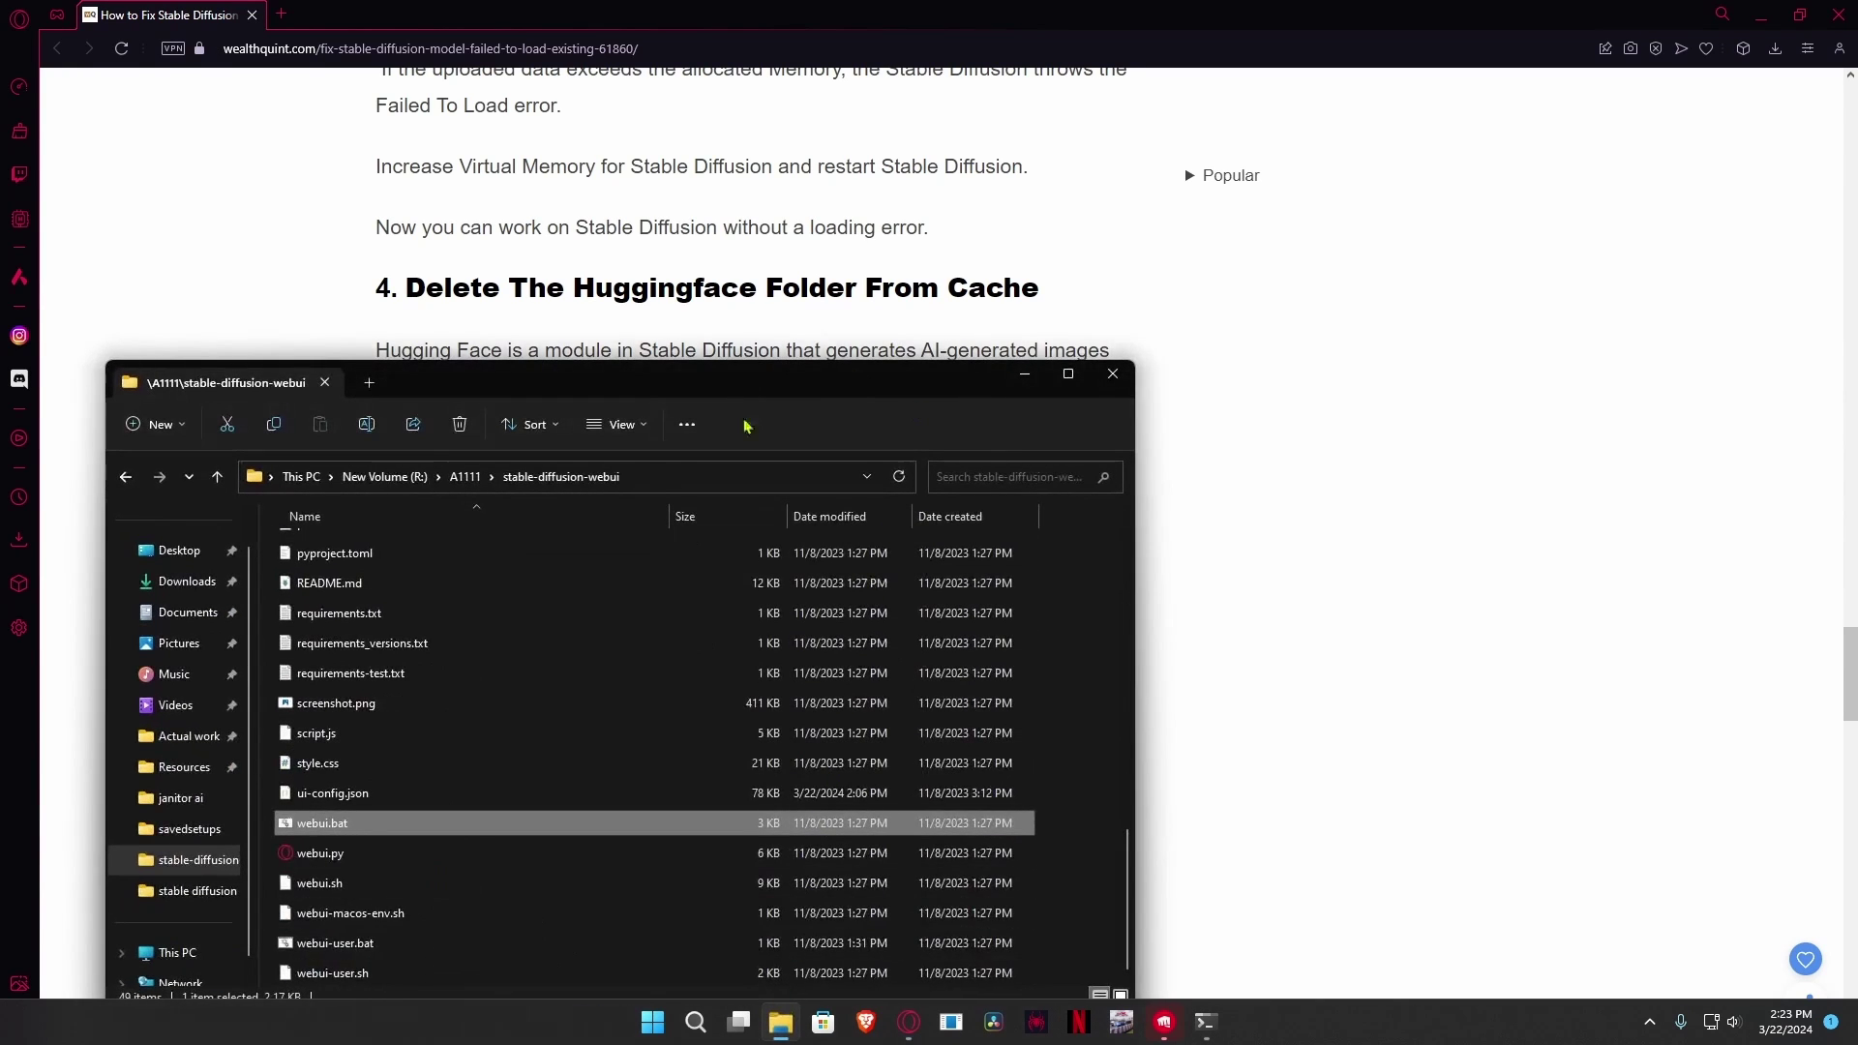
left_click(655, 474)
key("ctrl+v")
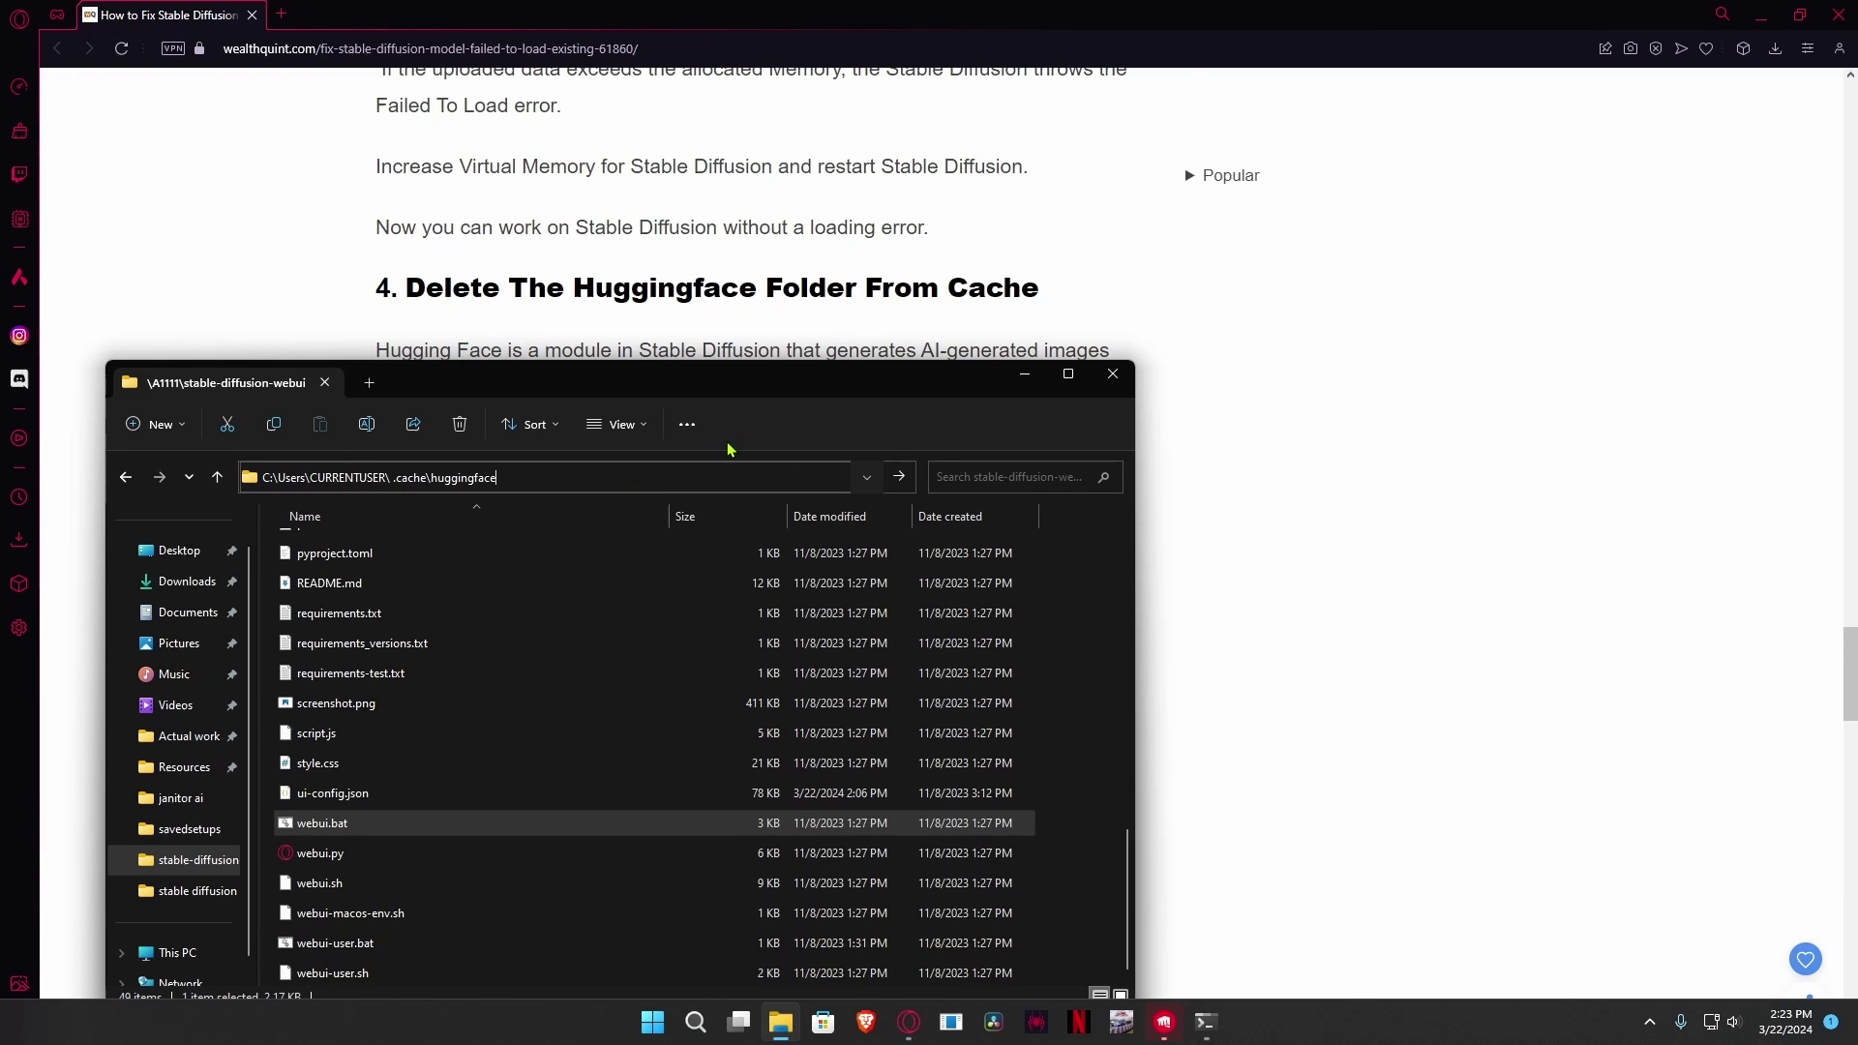
left_click(1025, 373)
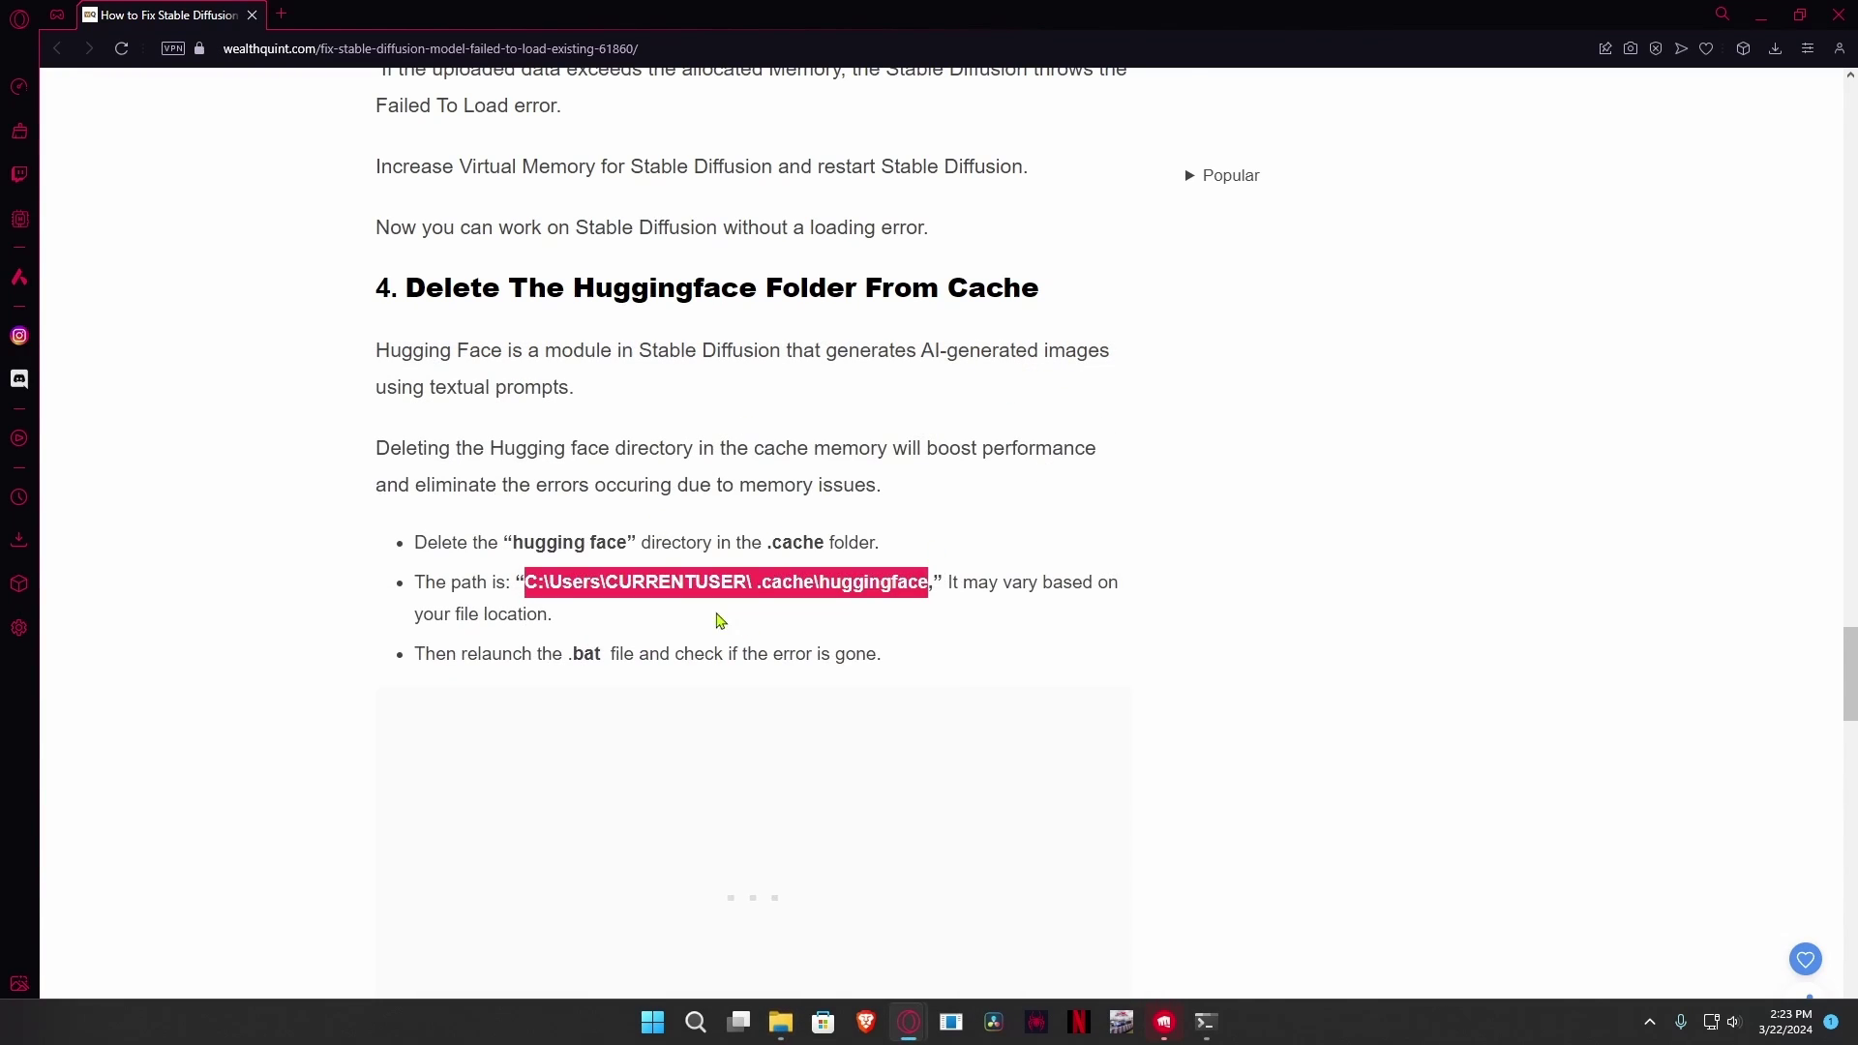
scroll(735, 580, "down", 5)
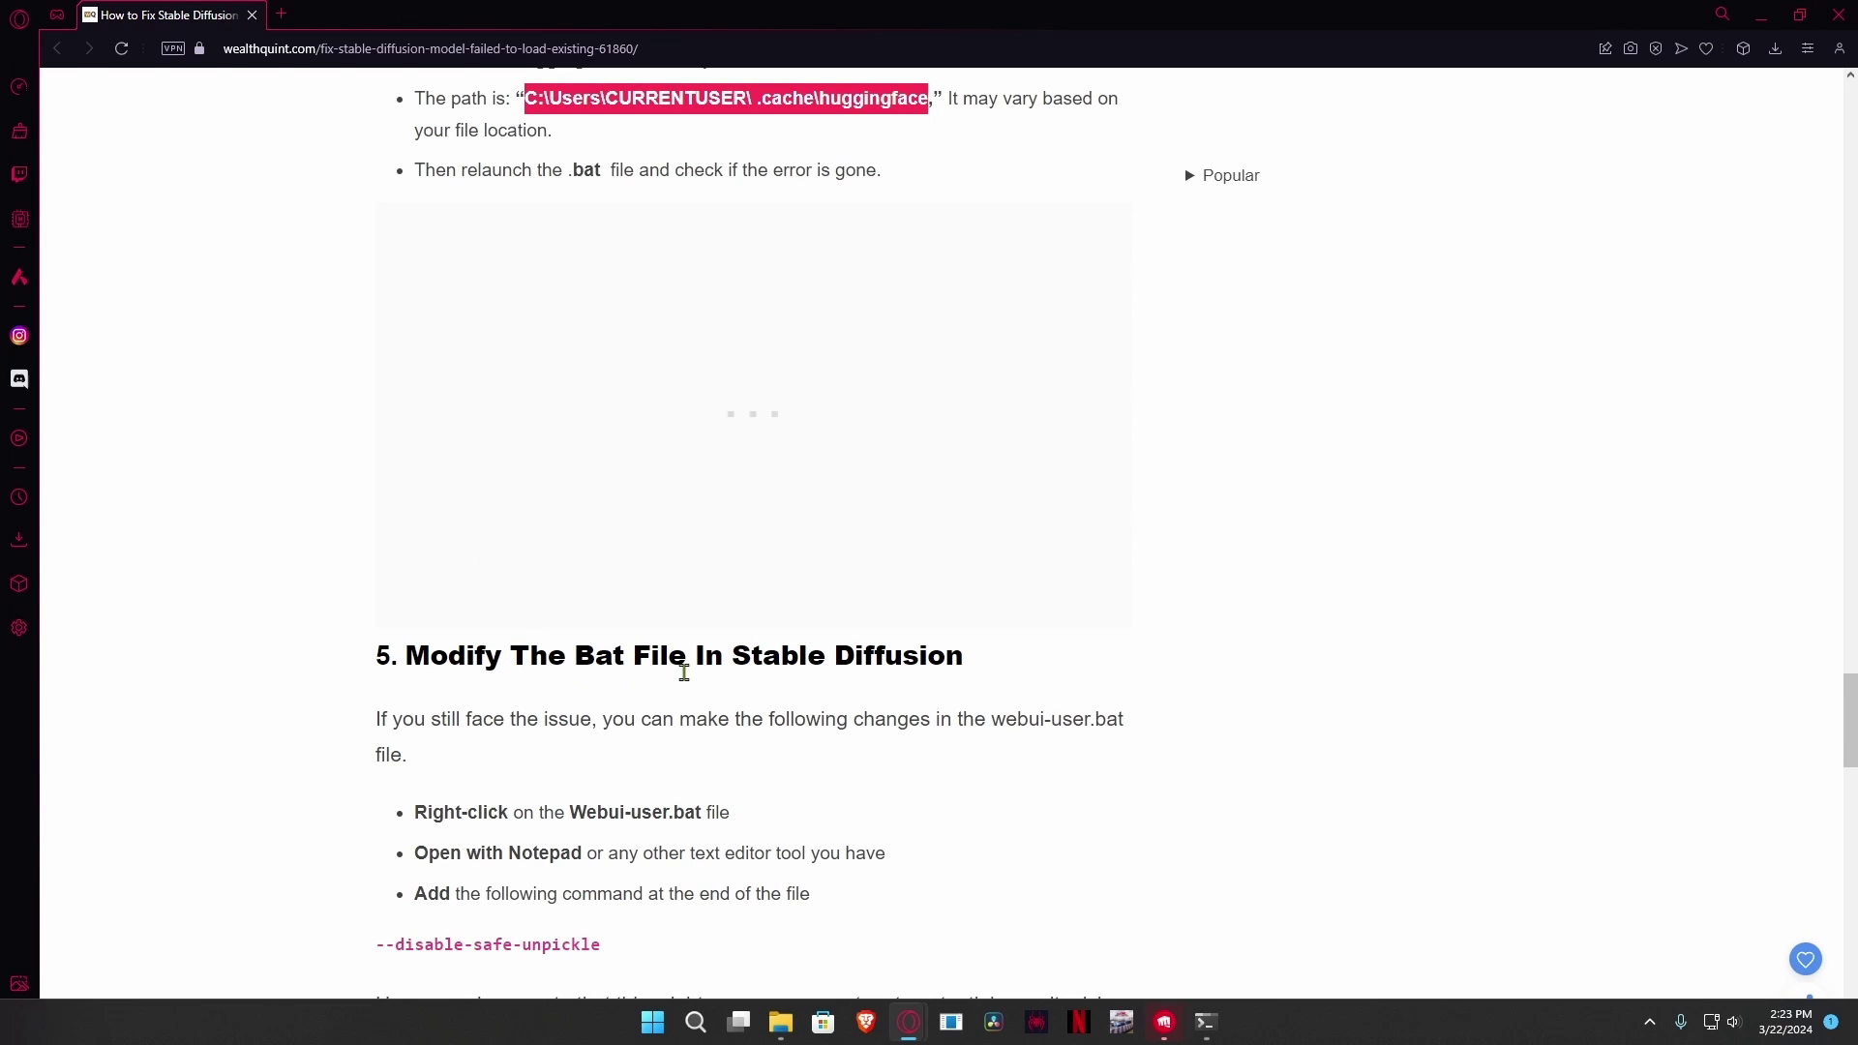
Restore the stable-diffusion-webui folder window and place it right of the webui-user.bat instructions.
scroll(819, 726, "down", 1)
scroll(819, 726, "down", 4)
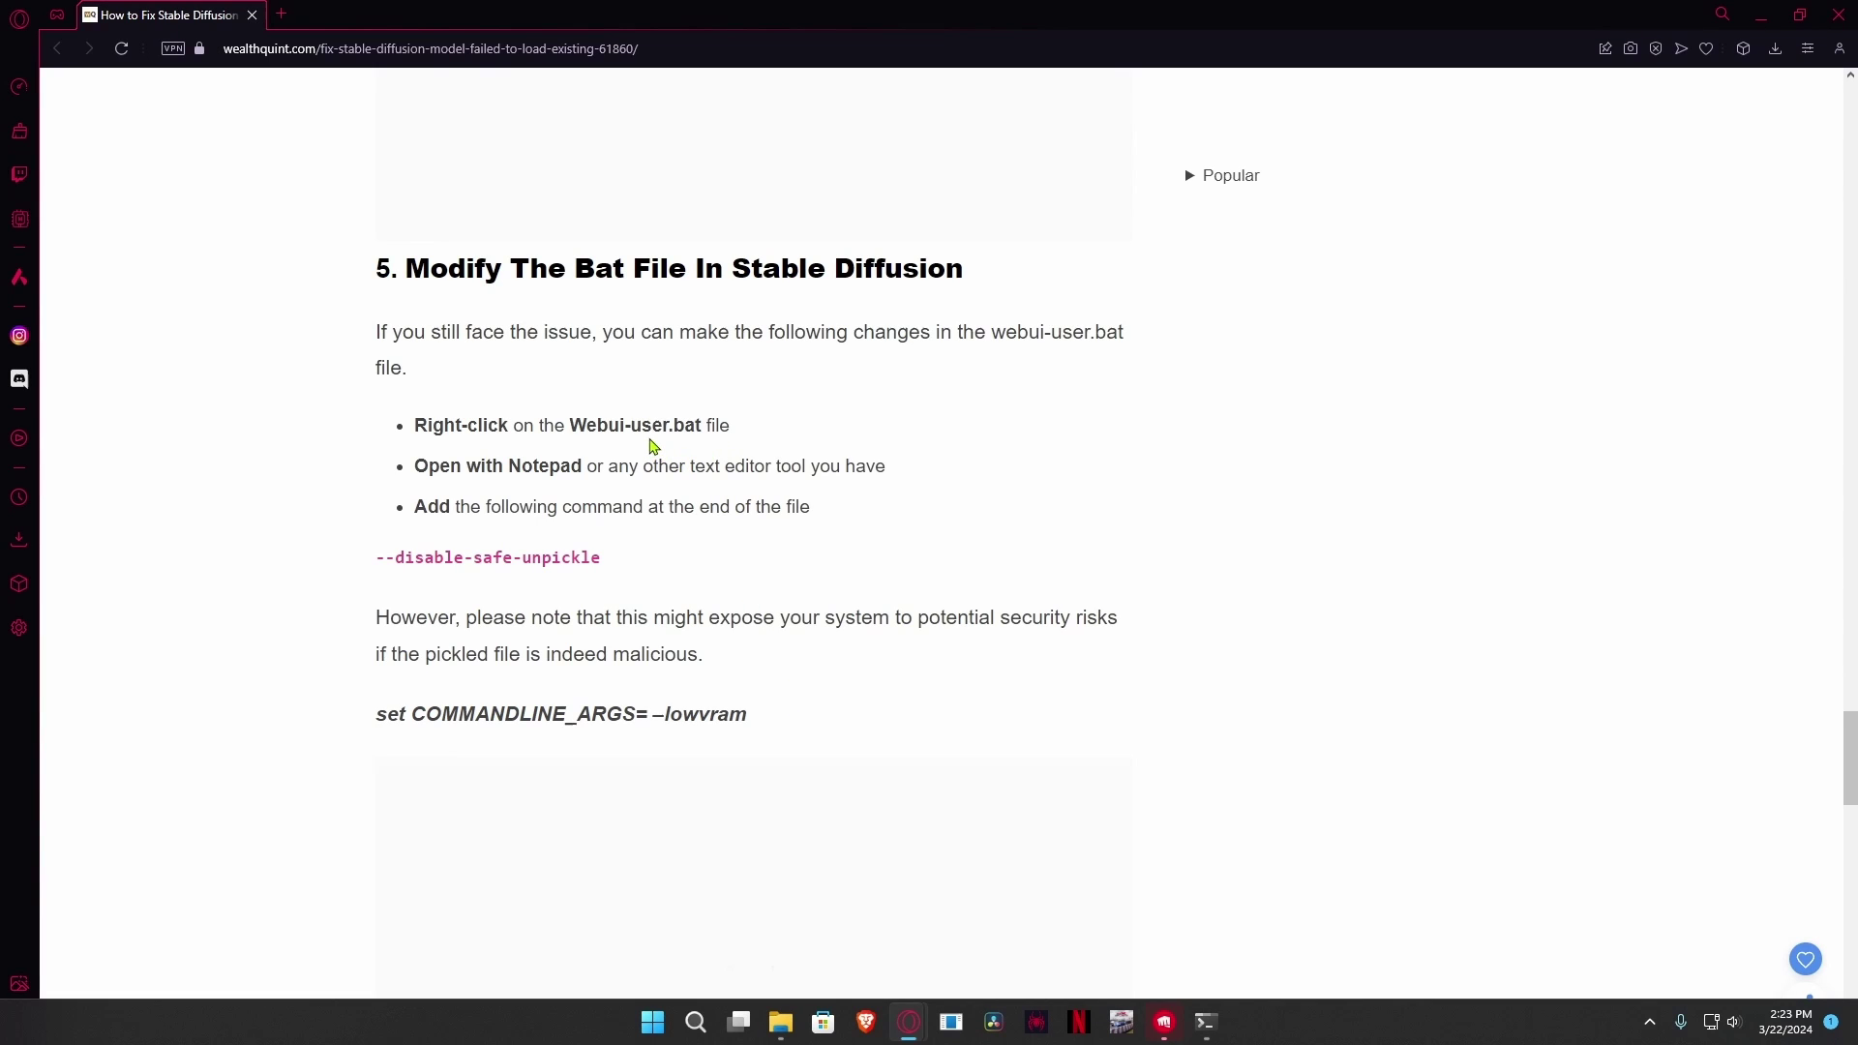
mouse_move(780, 1022)
left_click(818, 953)
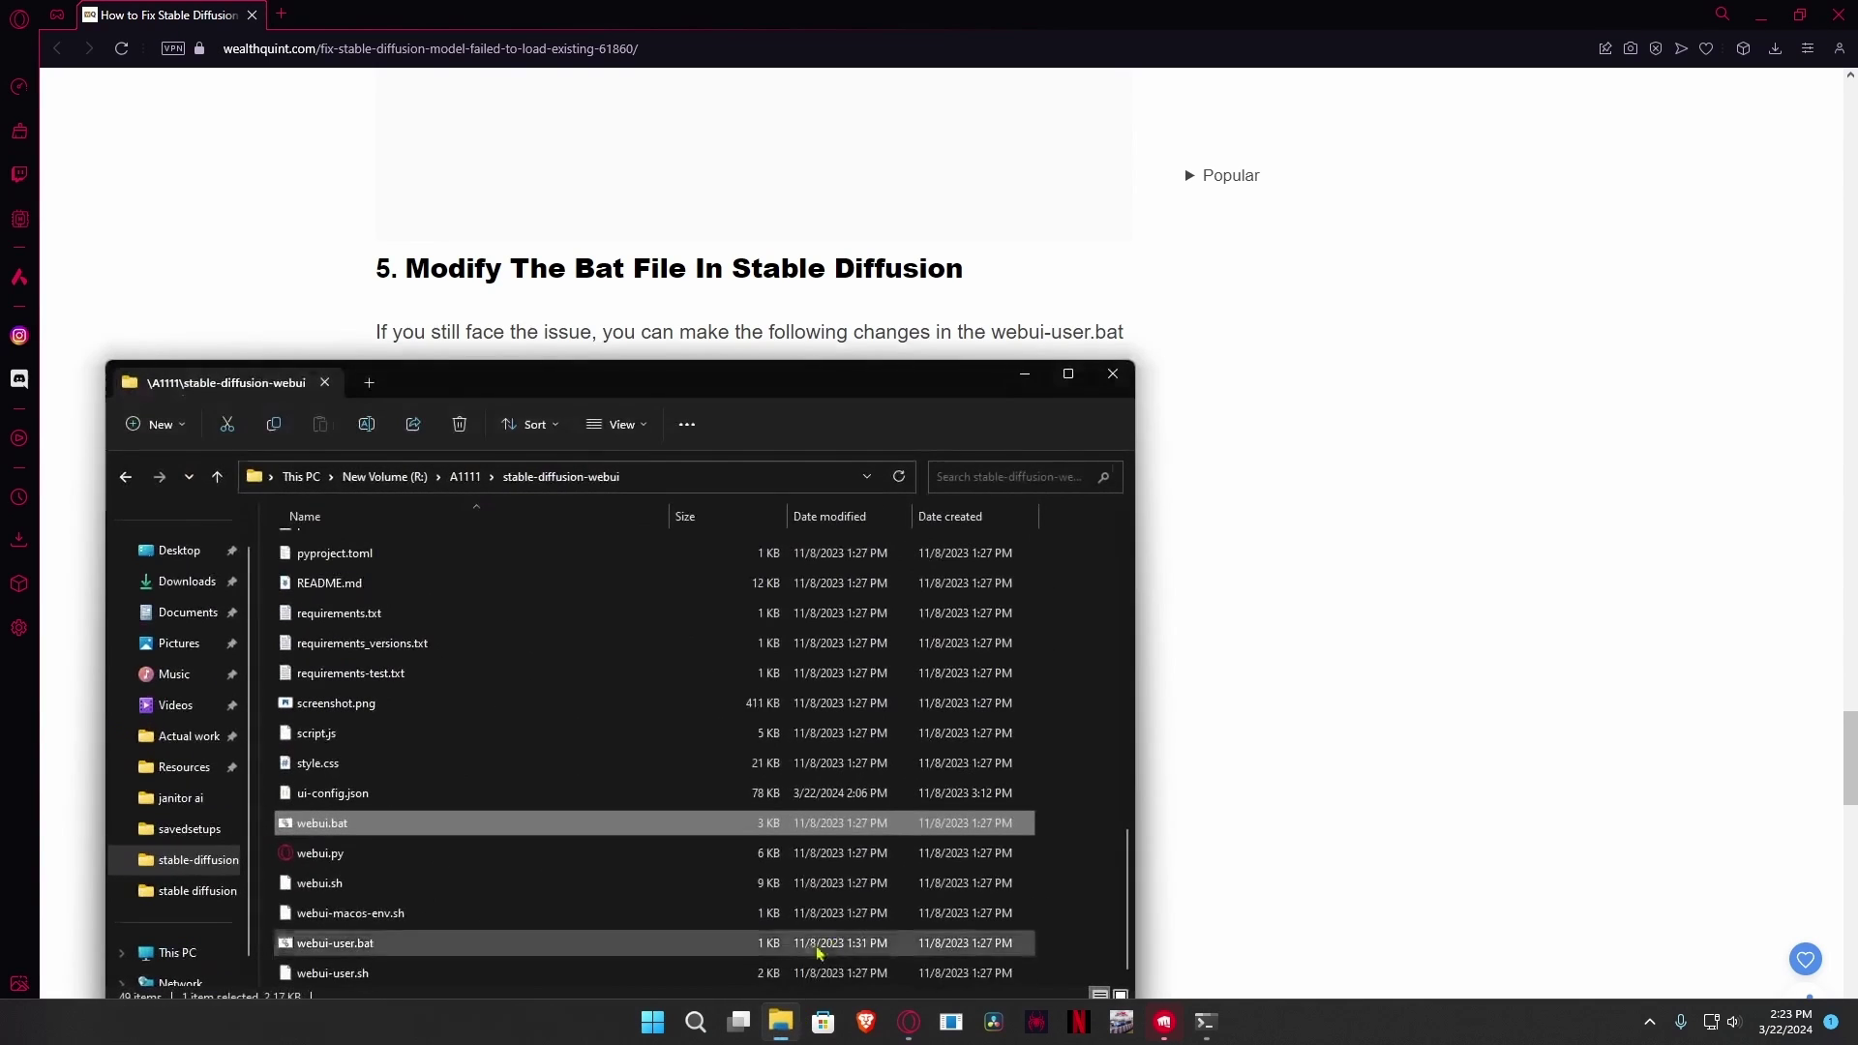
left_click_drag(721, 391, 1545, 240)
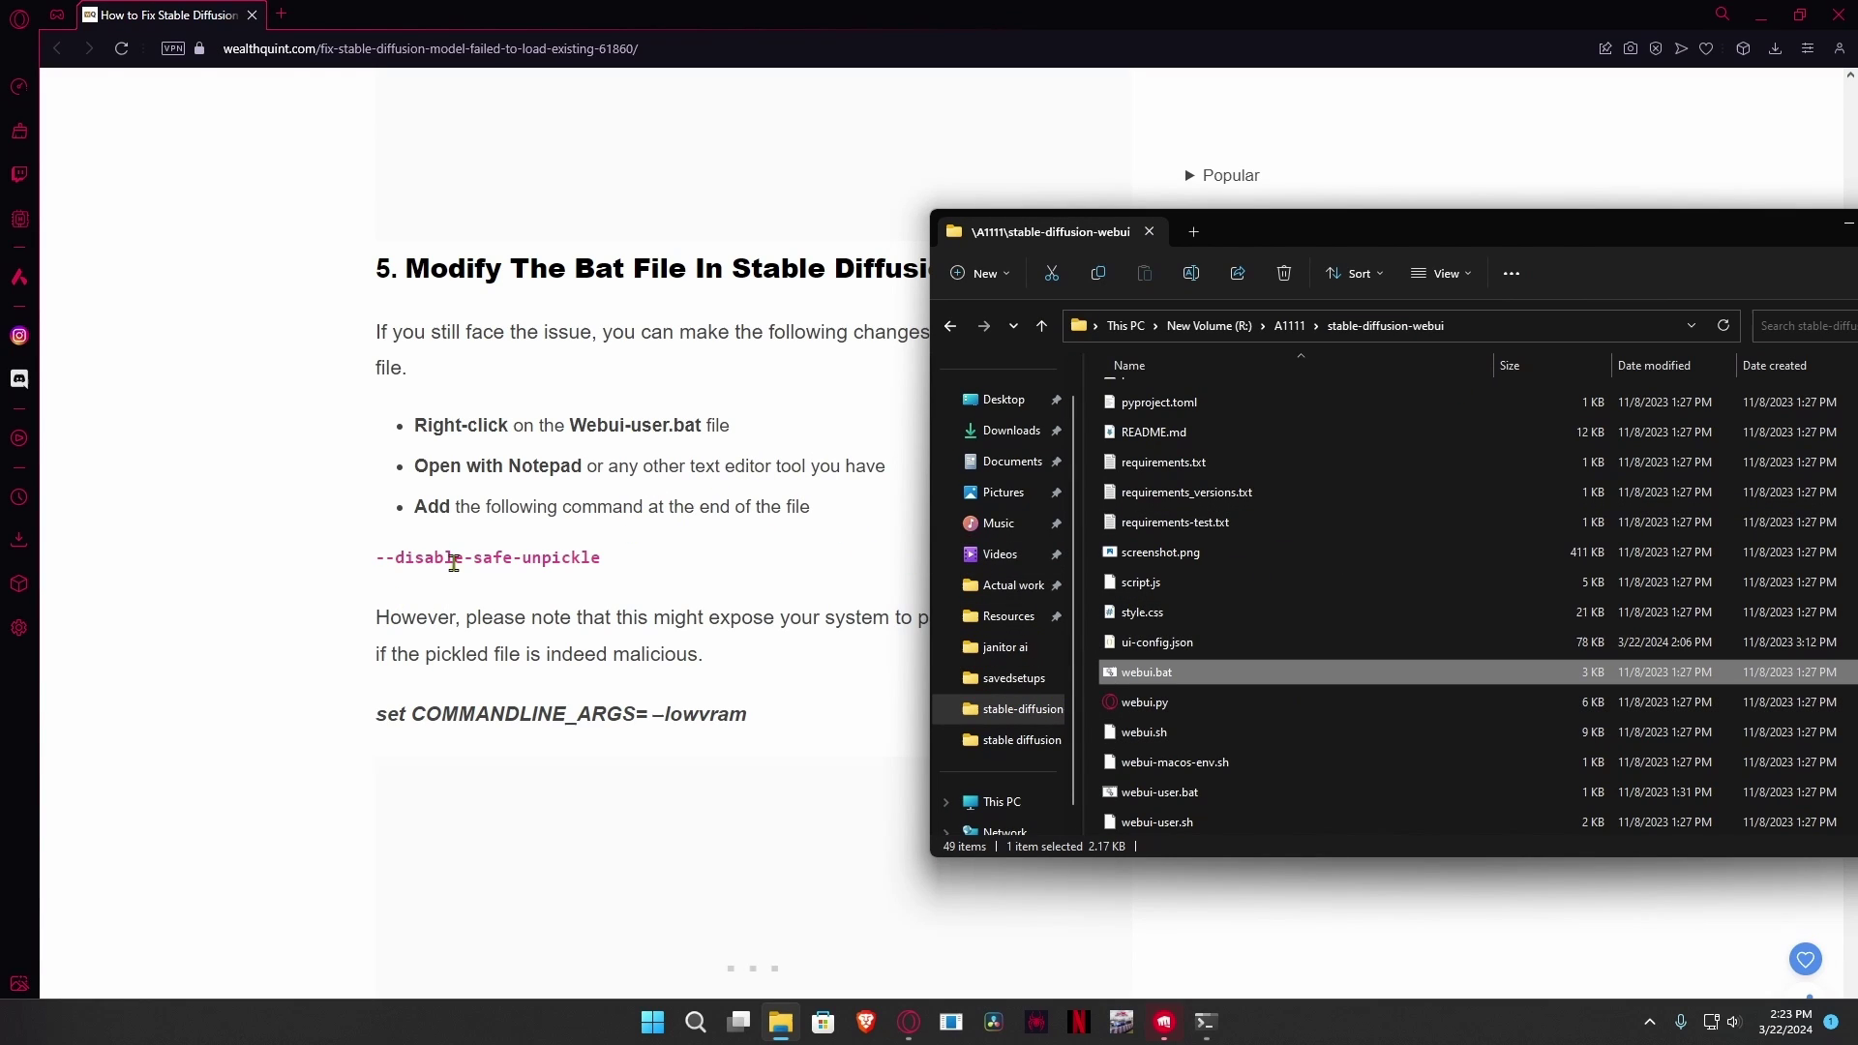
Bring the article forward and scroll to the 'Set COMMANDLINE_ARGS= –lowvram –xformers' line.
left_click(586, 558)
scroll(921, 565, "down", 8)
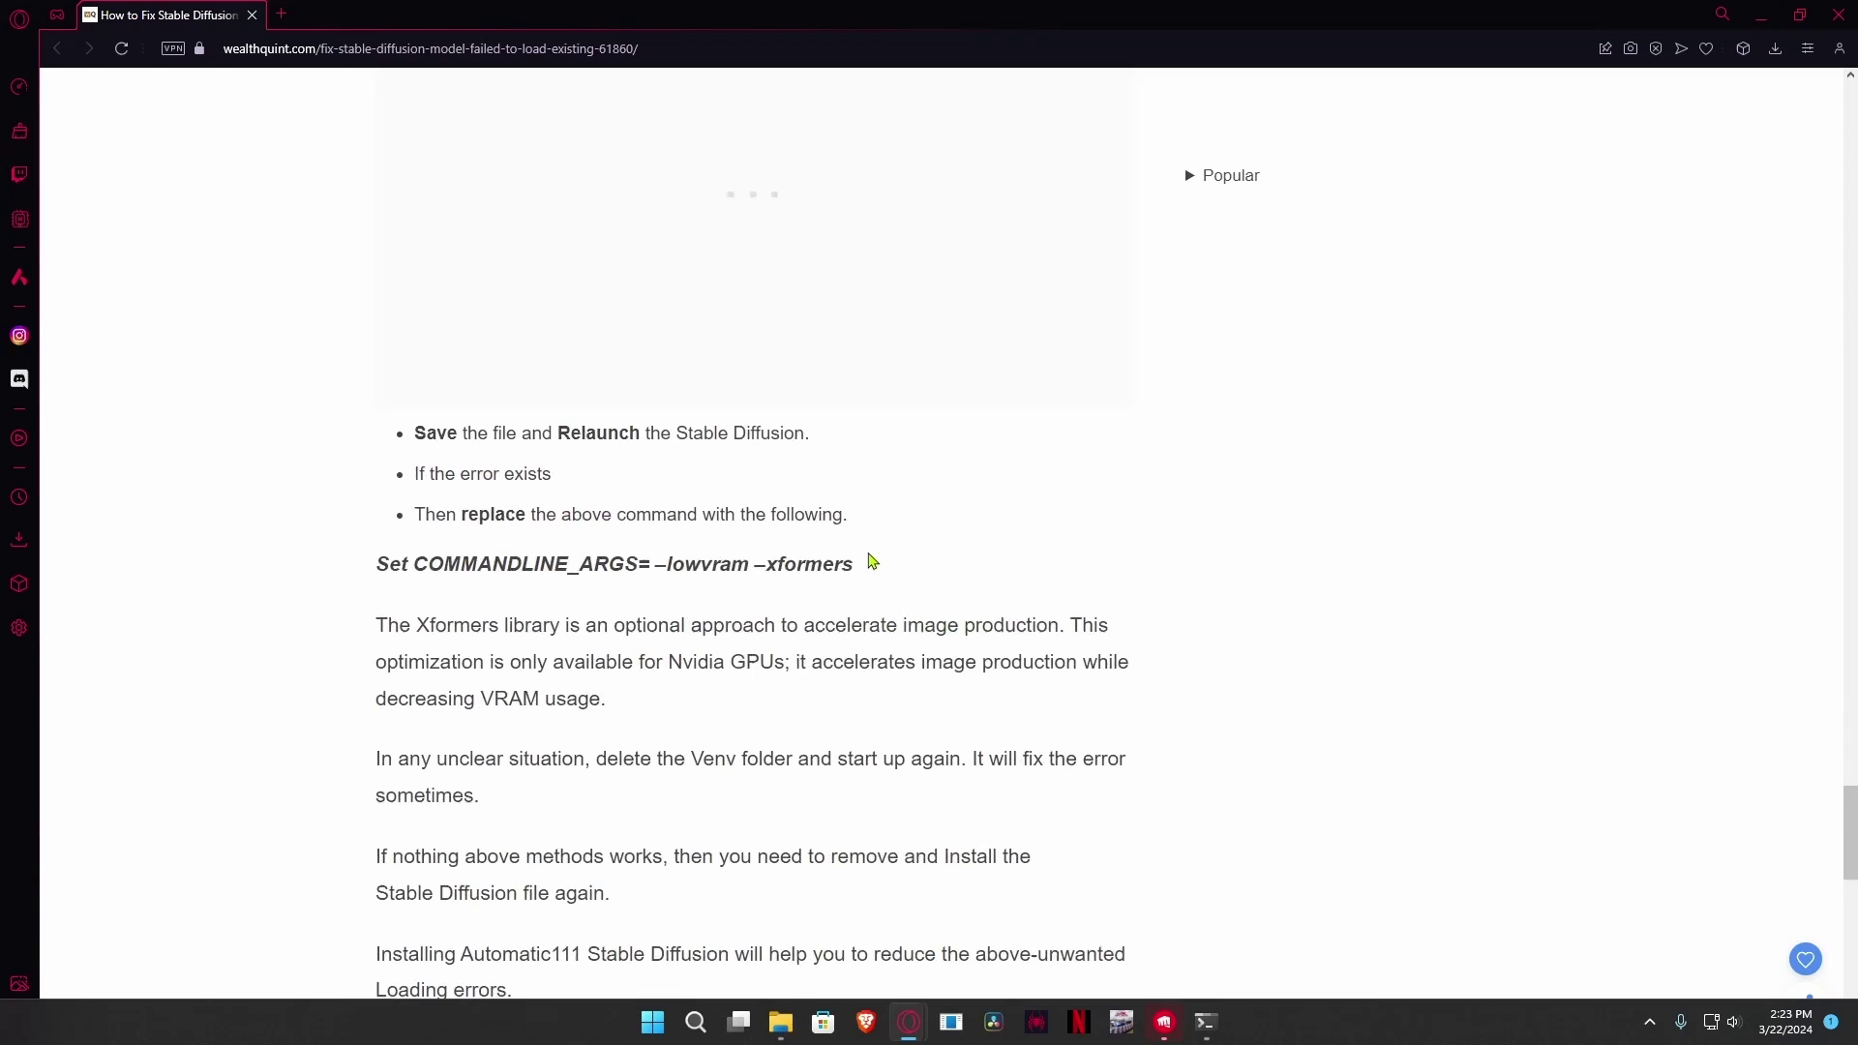
scroll(872, 560, "down", 1)
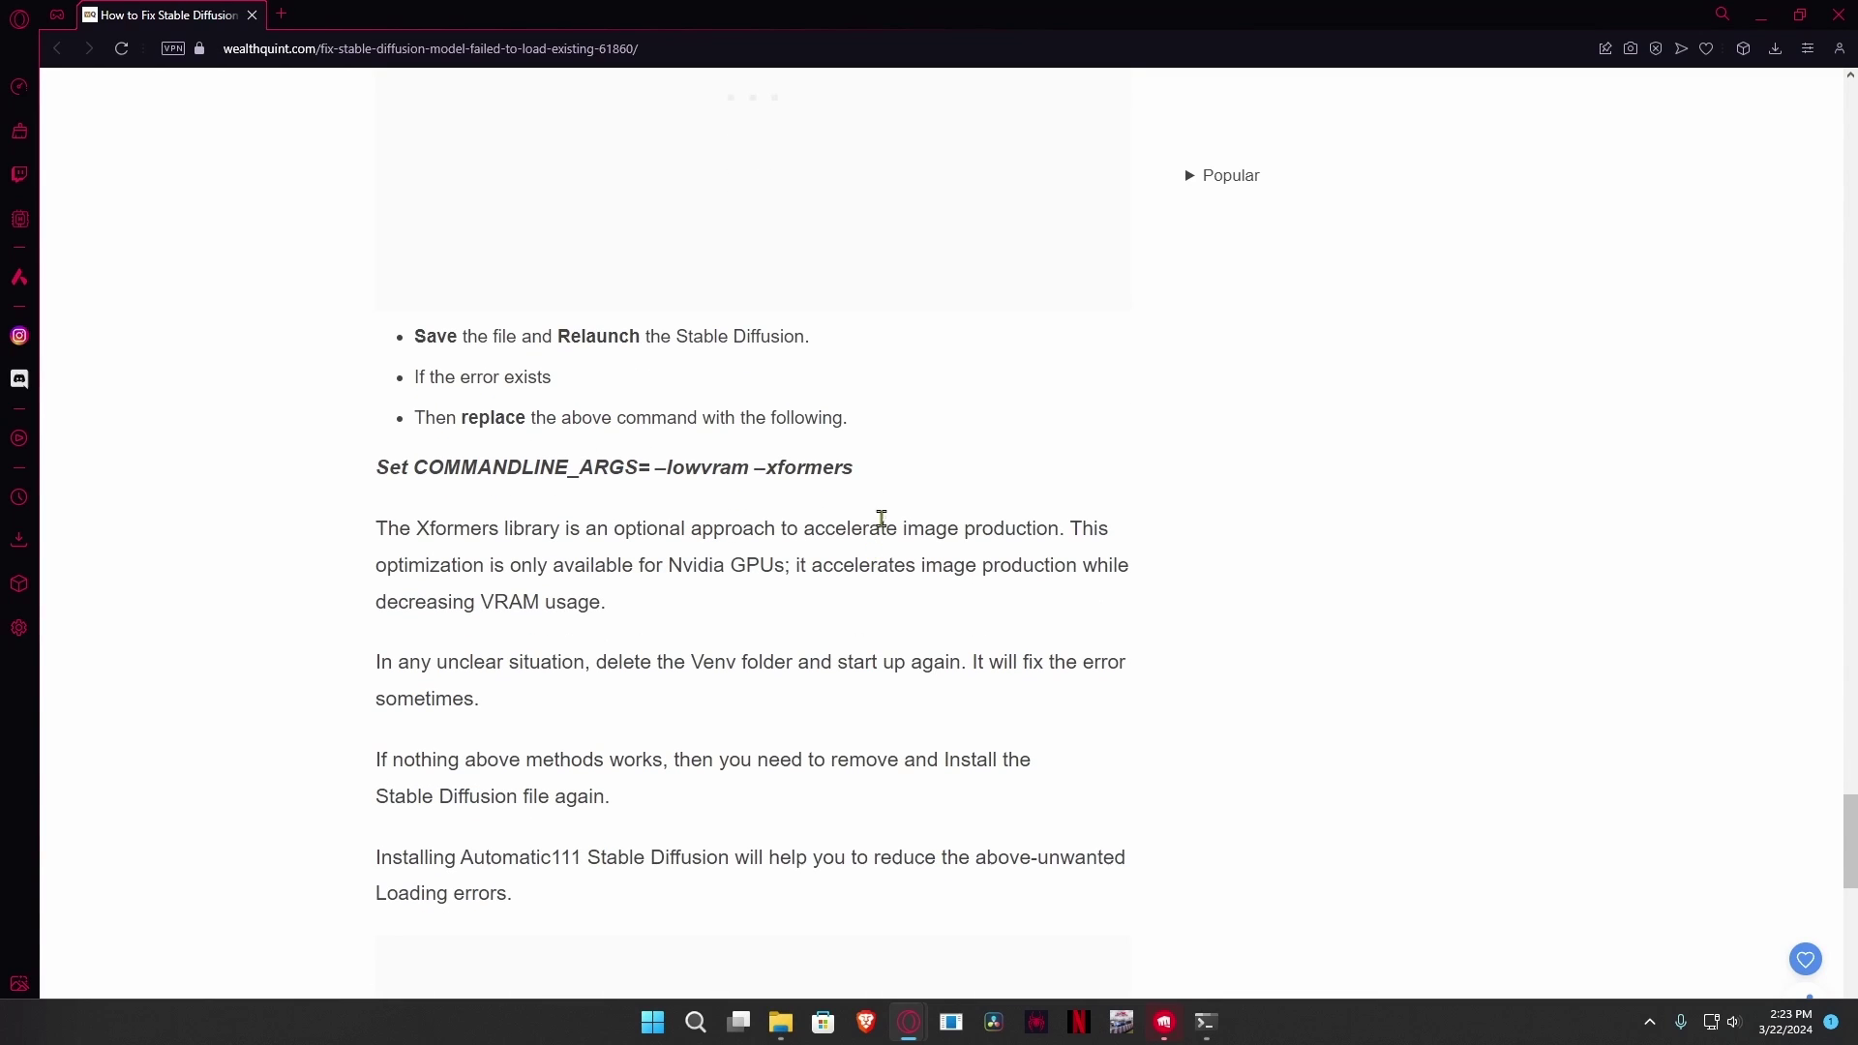
scroll(885, 504, "up", 5)
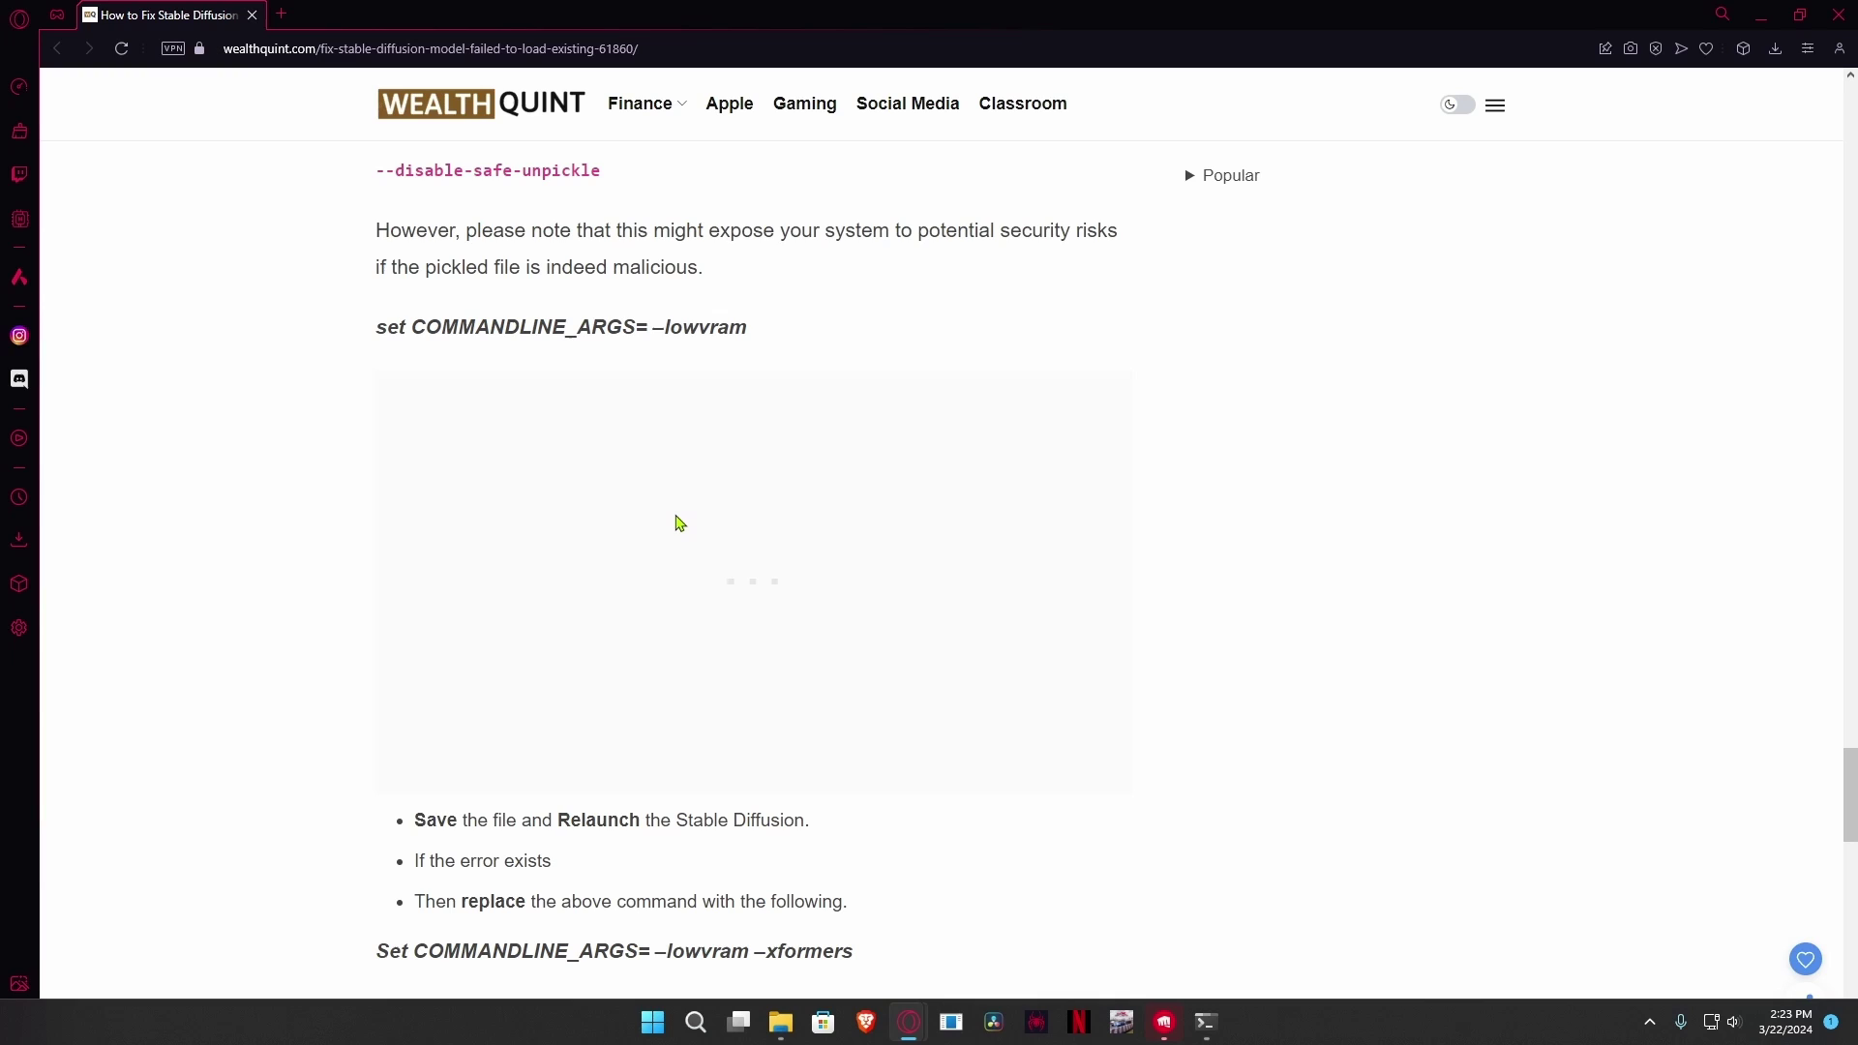
scroll(656, 833, "down", 2)
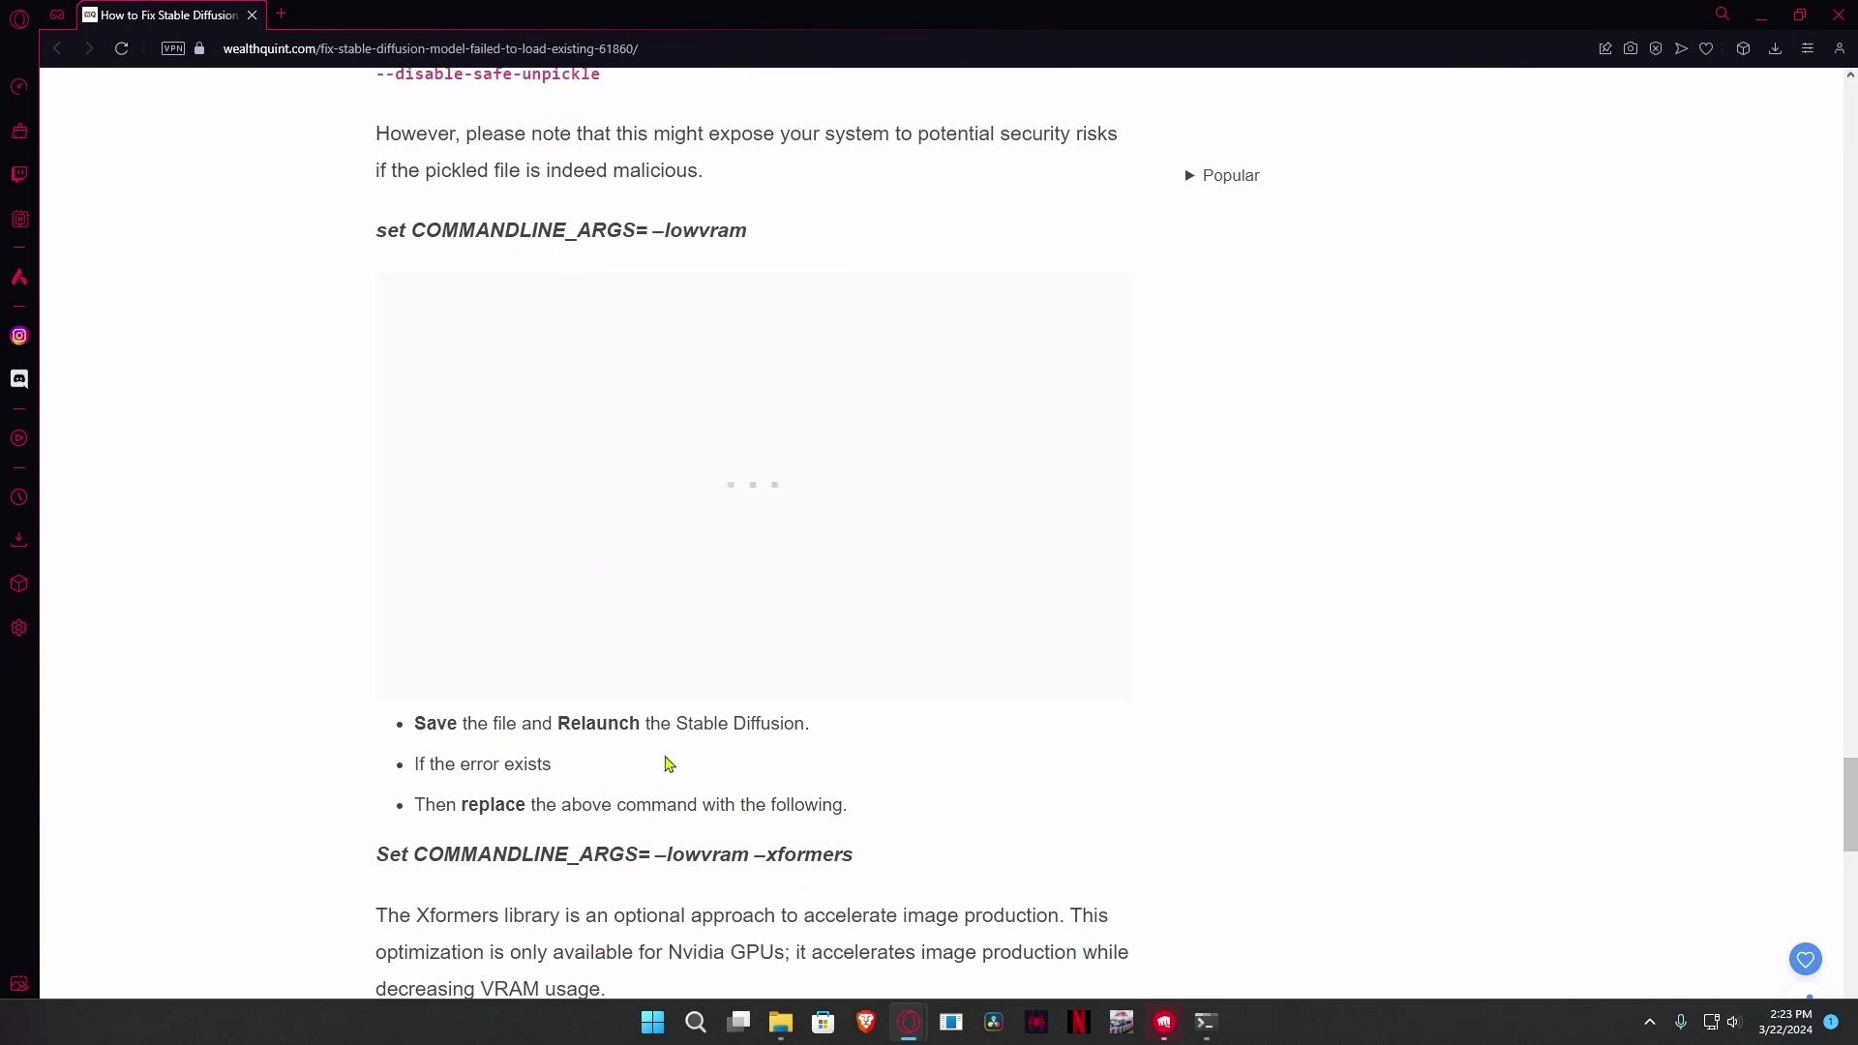
scroll(581, 713, "down", 3)
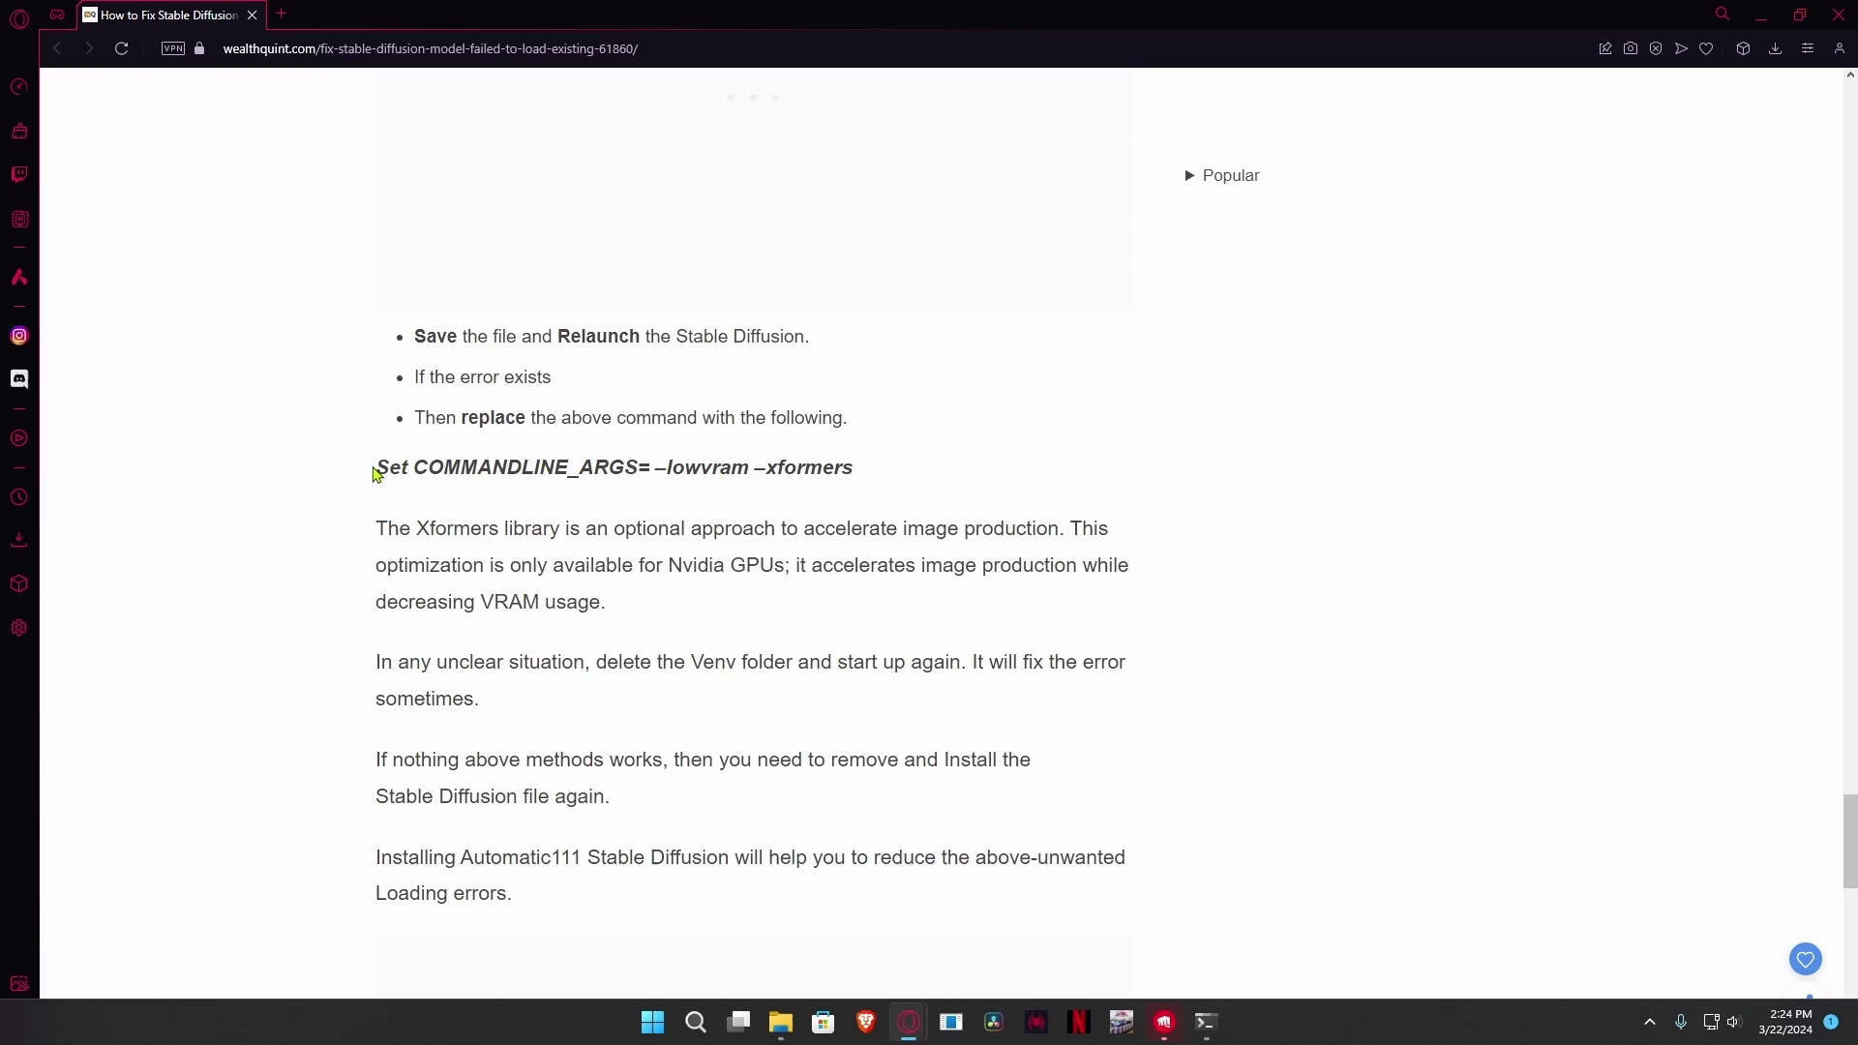
left_click_drag(376, 467, 552, 468)
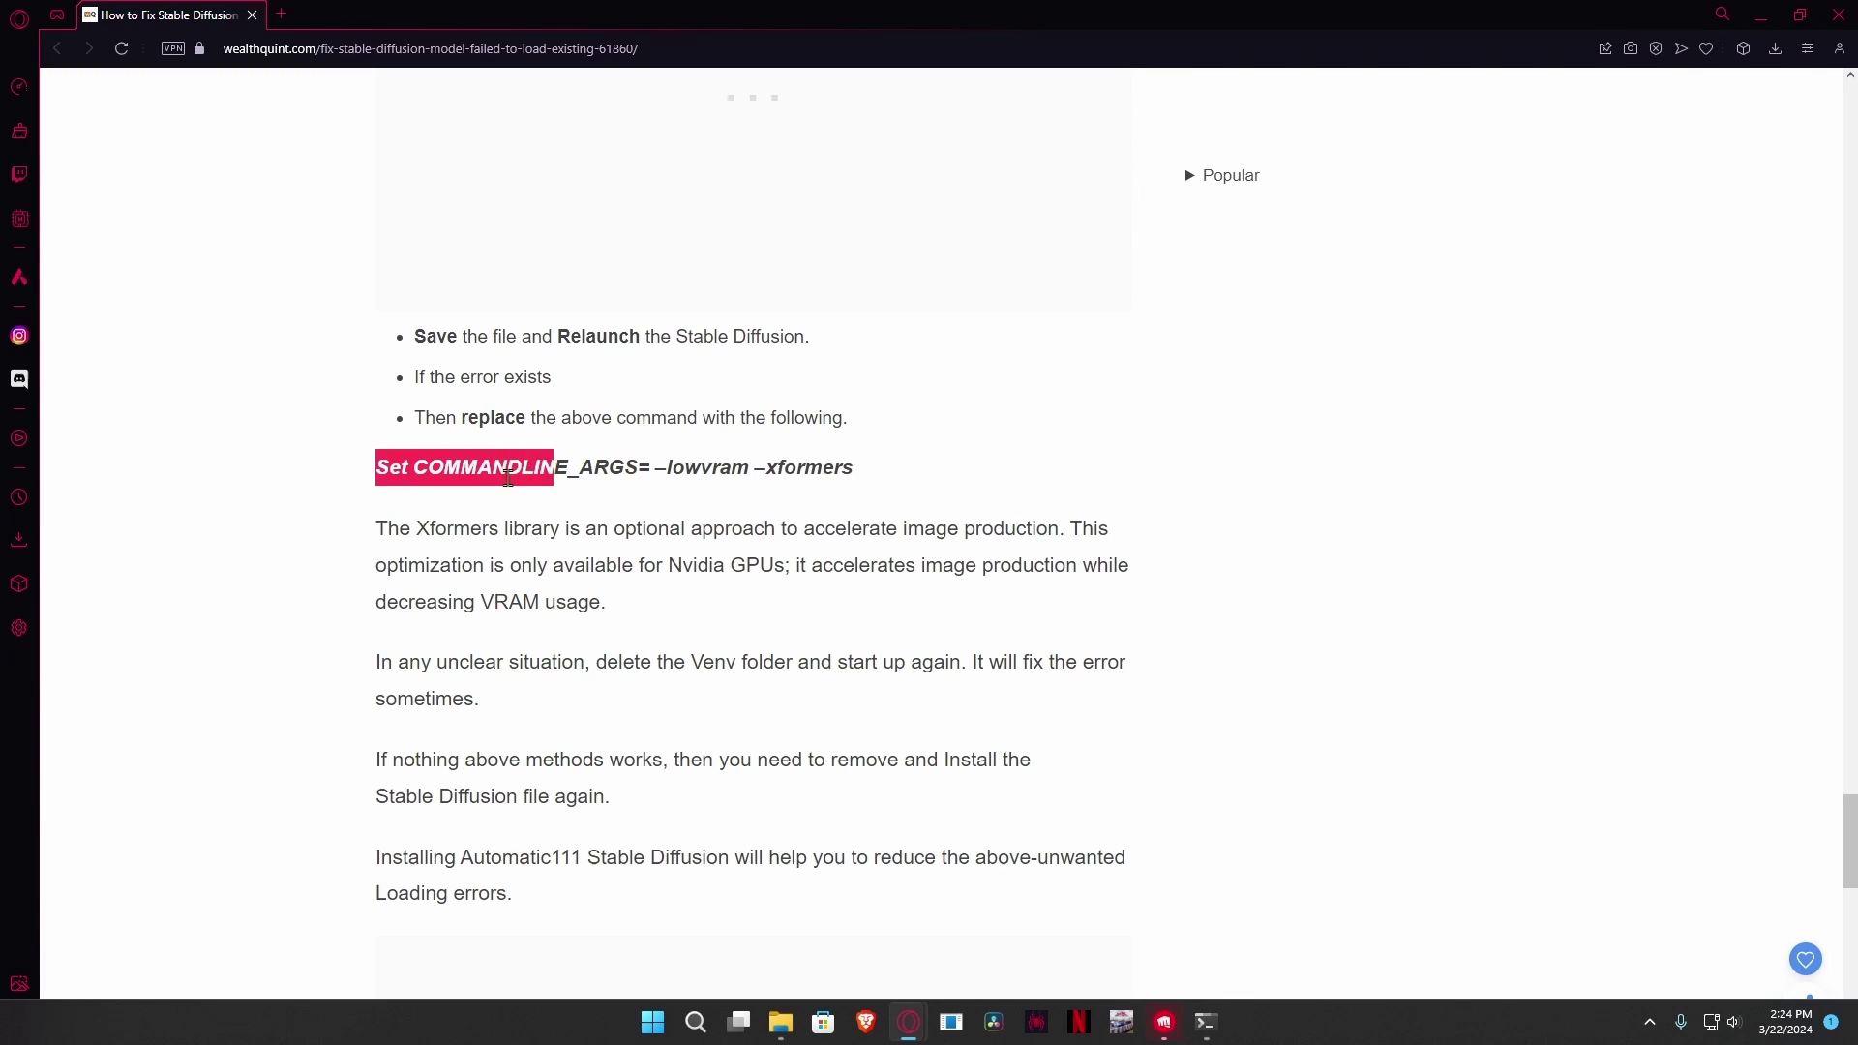
left_click(553, 468)
scroll(572, 530, "up", 6)
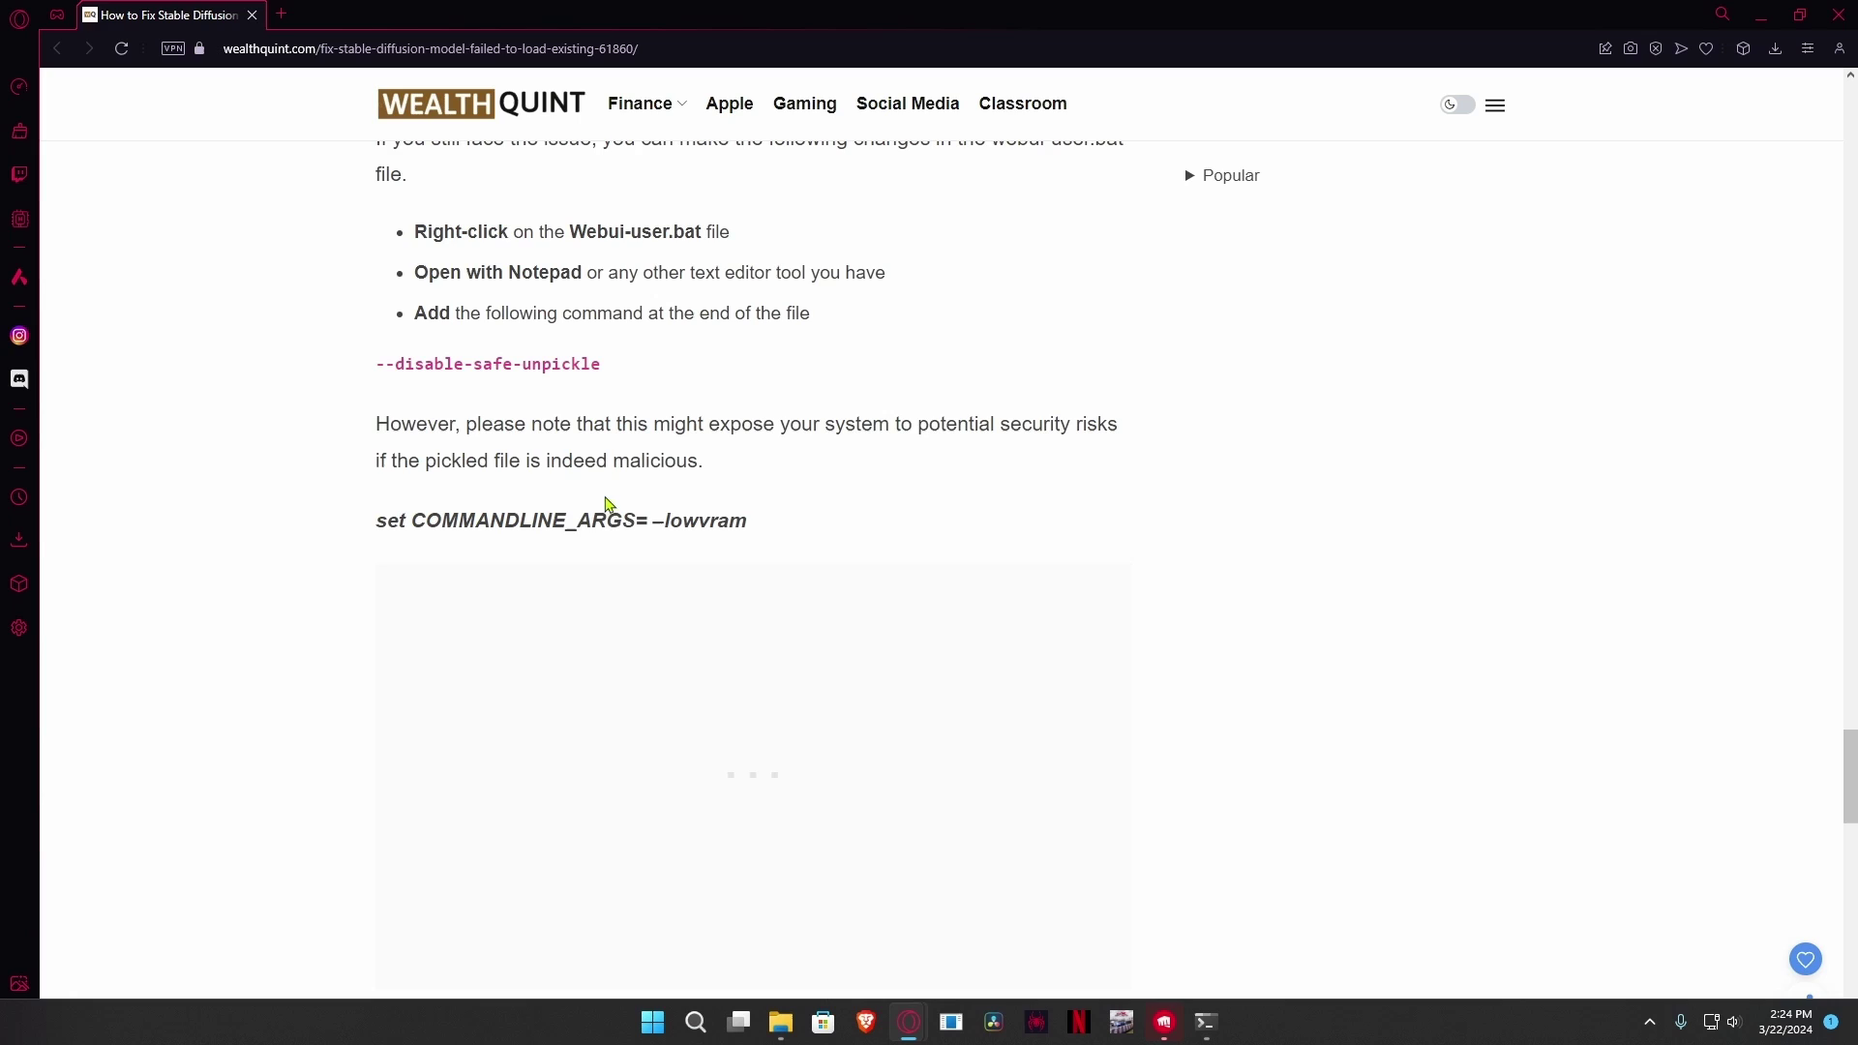
scroll(610, 581, "down", 6)
scroll(619, 711, "up", 6)
scroll(581, 707, "down", 8)
scroll(576, 699, "down", 8)
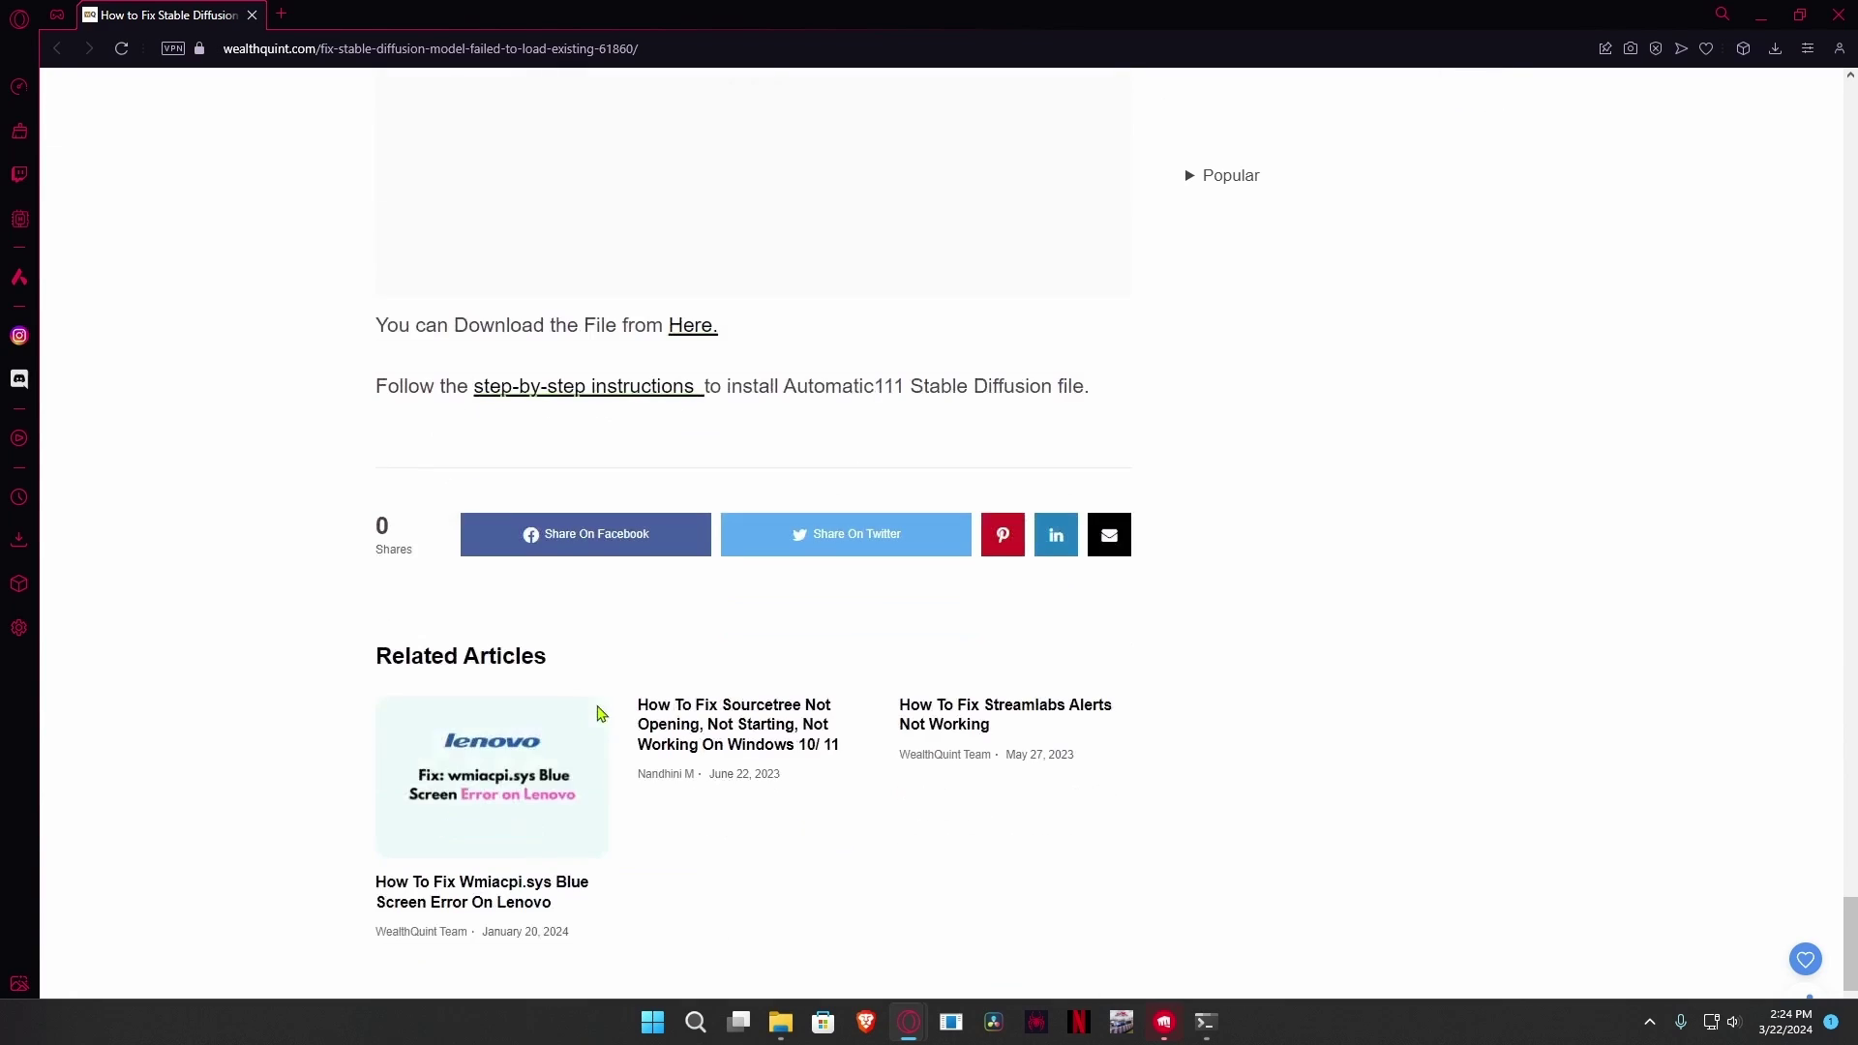
scroll(592, 668, "up", 6)
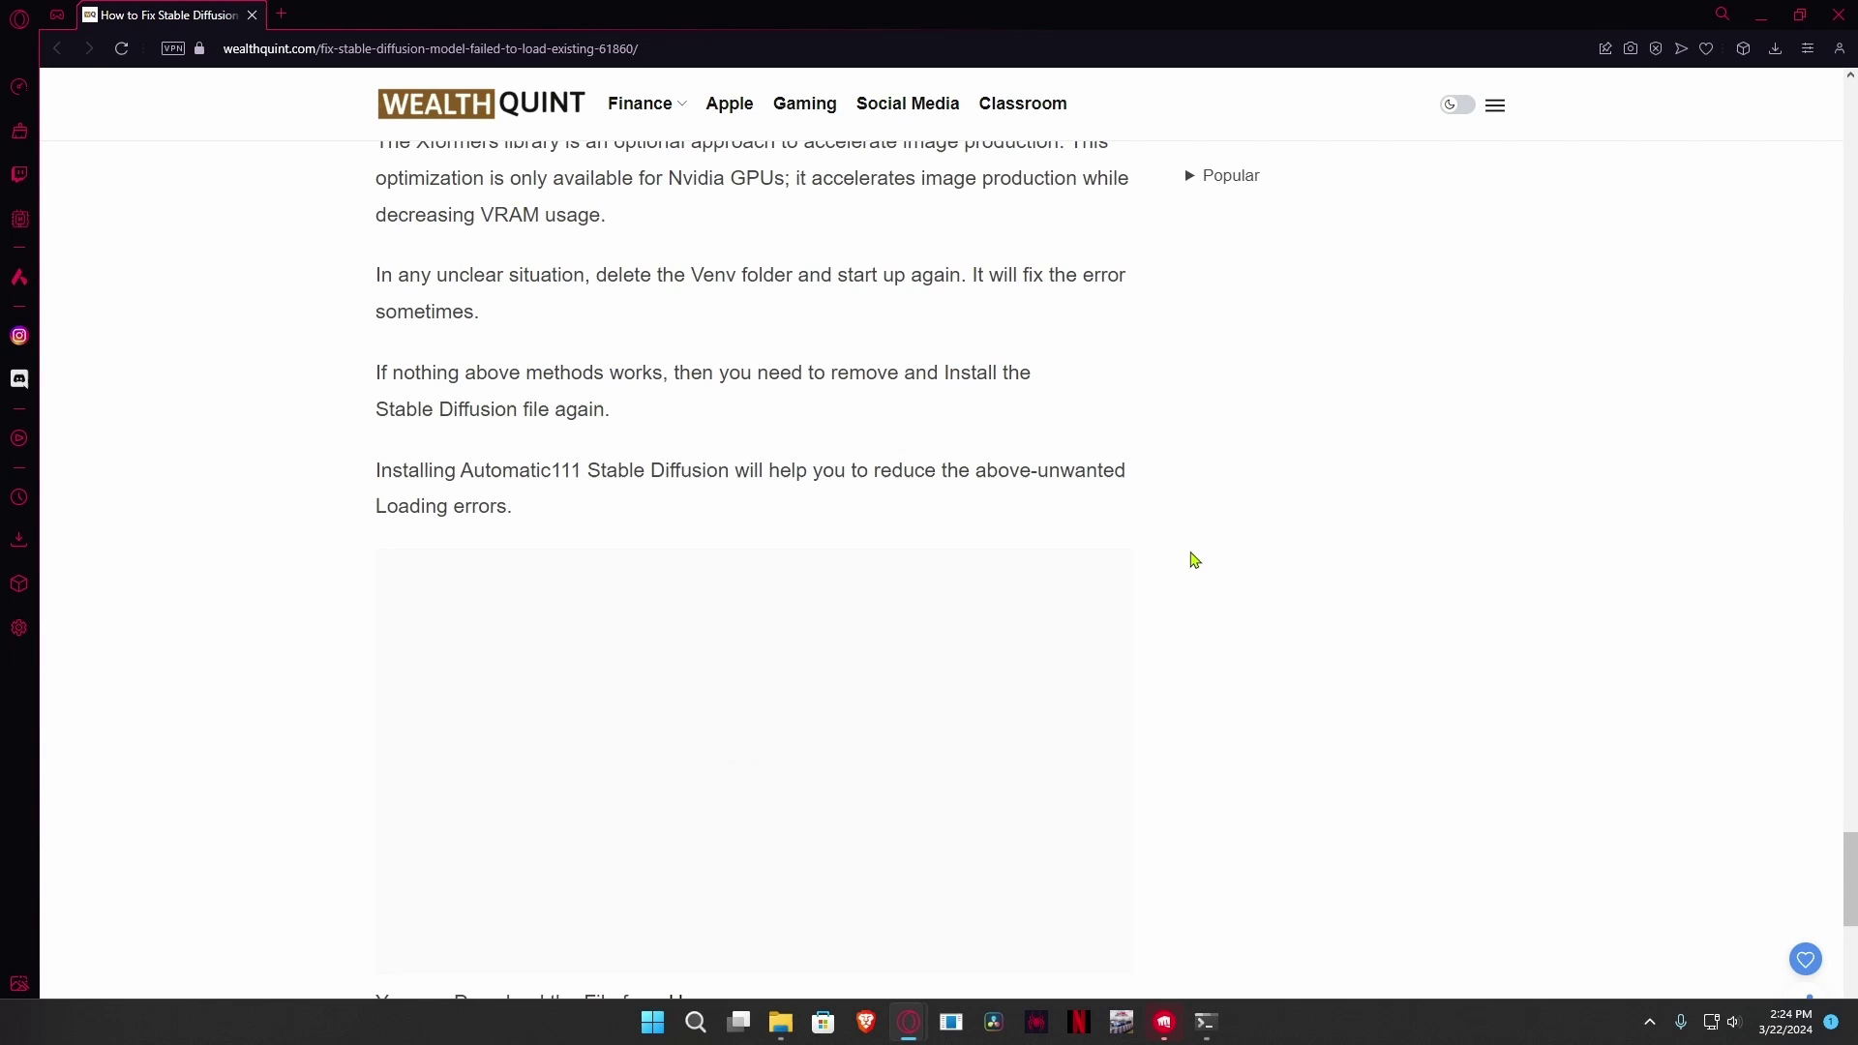
scroll(800, 484, "up", 3)
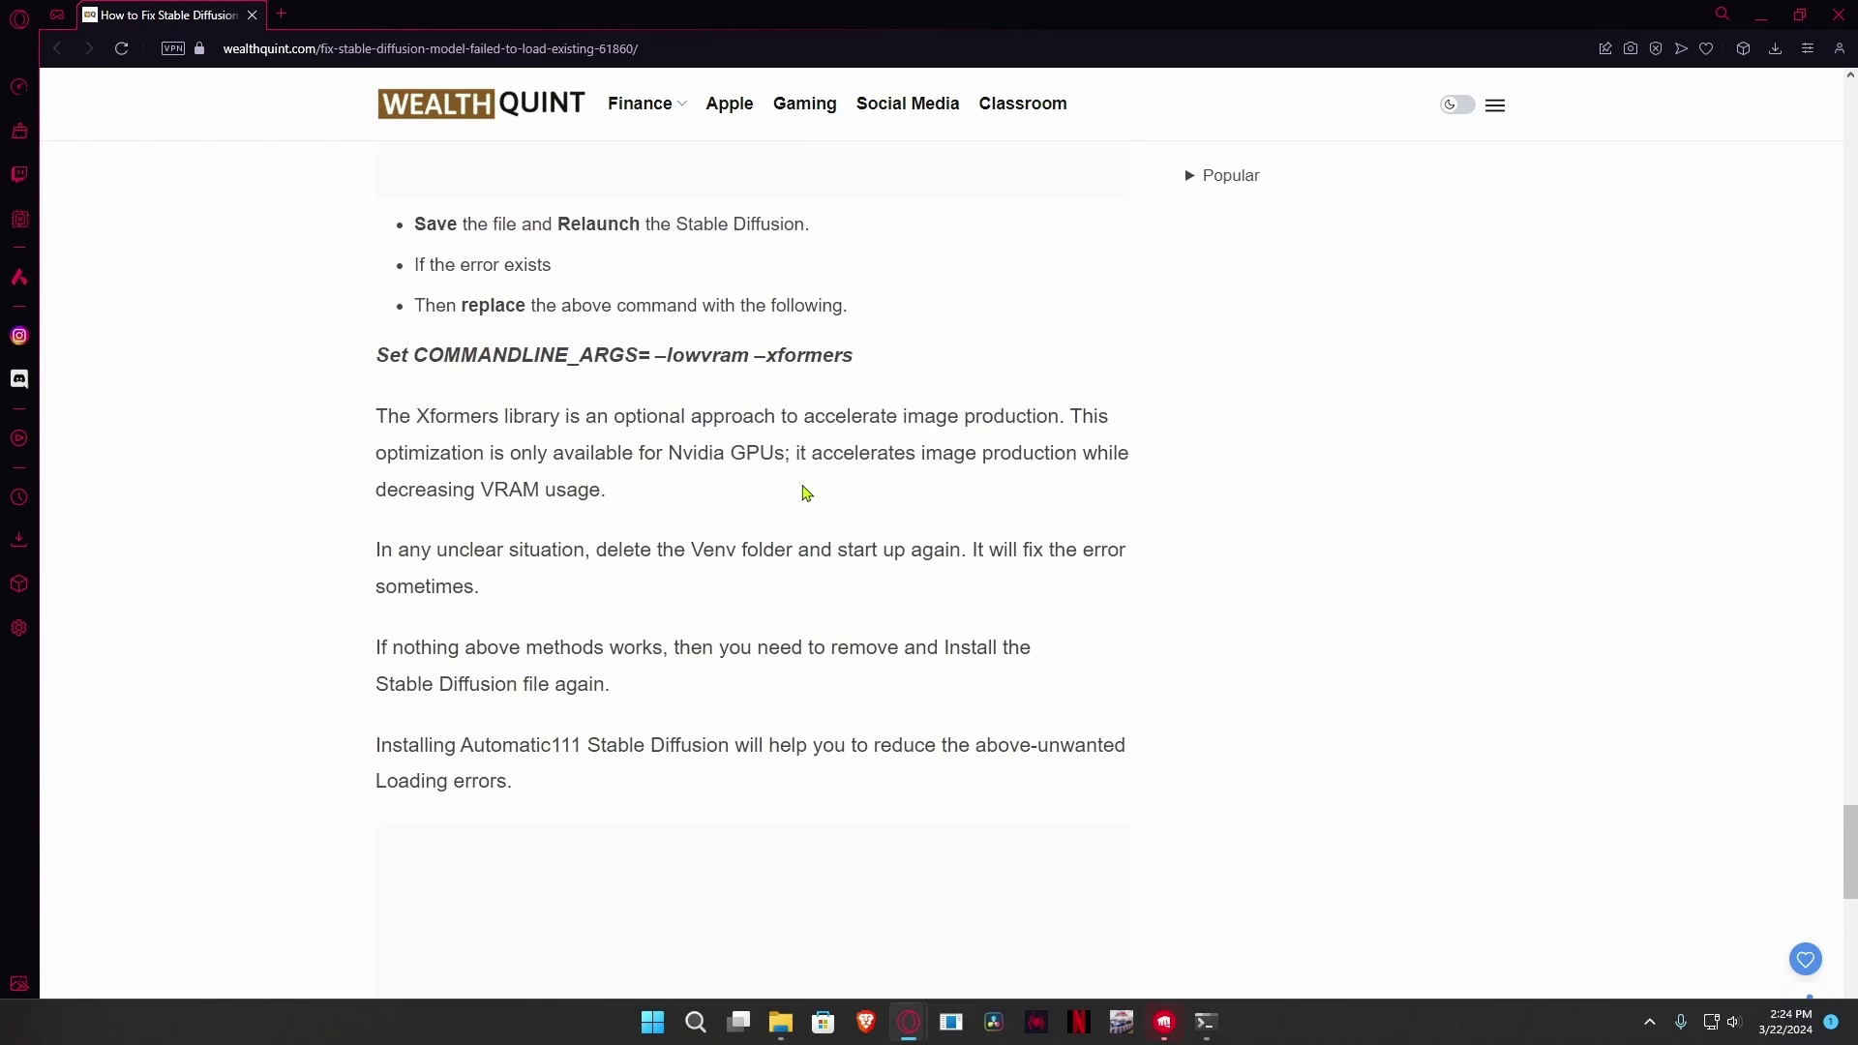